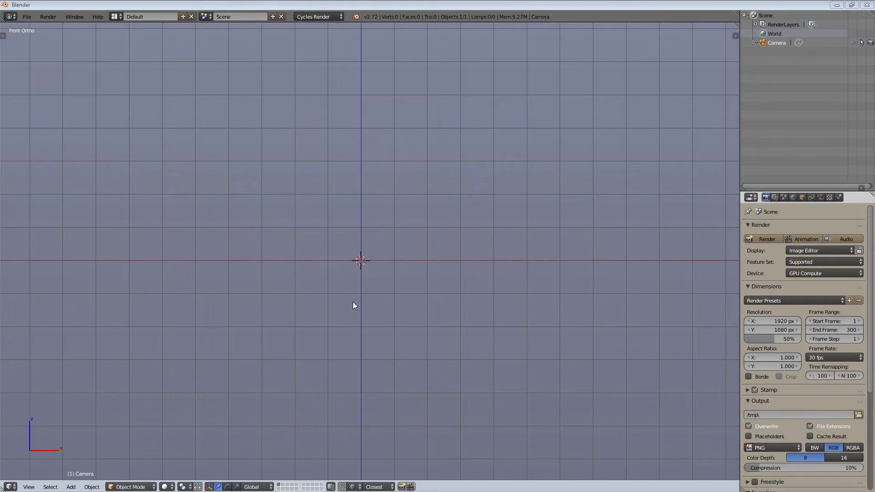
Turn on the Screencast Keys display for the 3D view.
click(417, 237)
key(n)
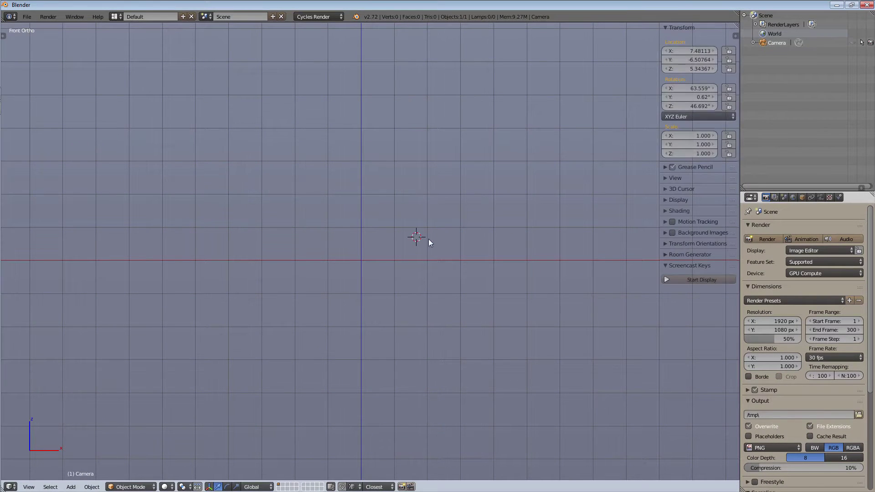
click(688, 280)
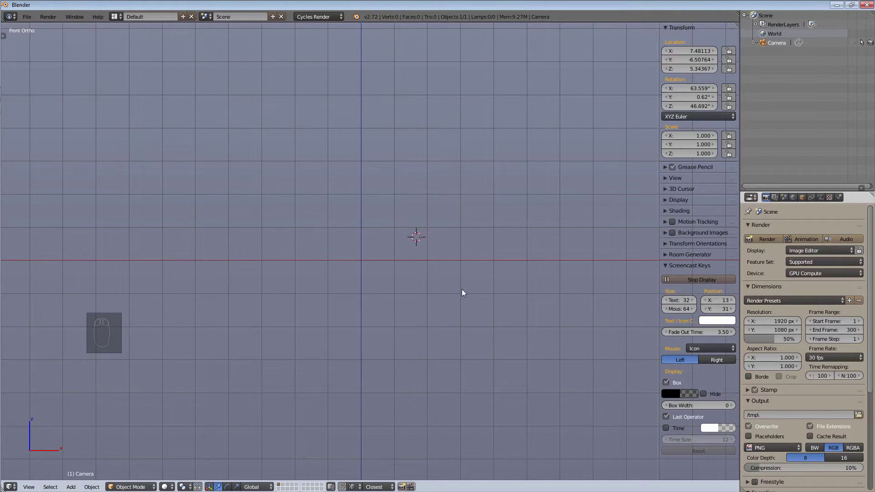
key(n)
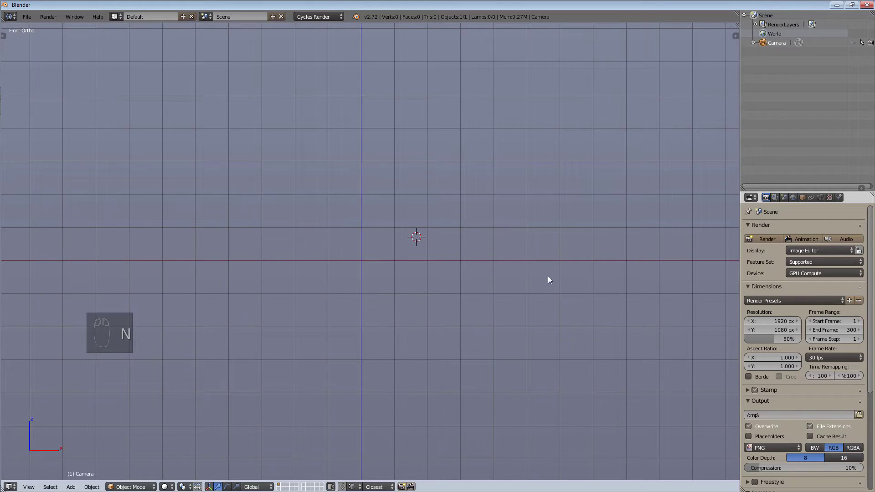
key(n)
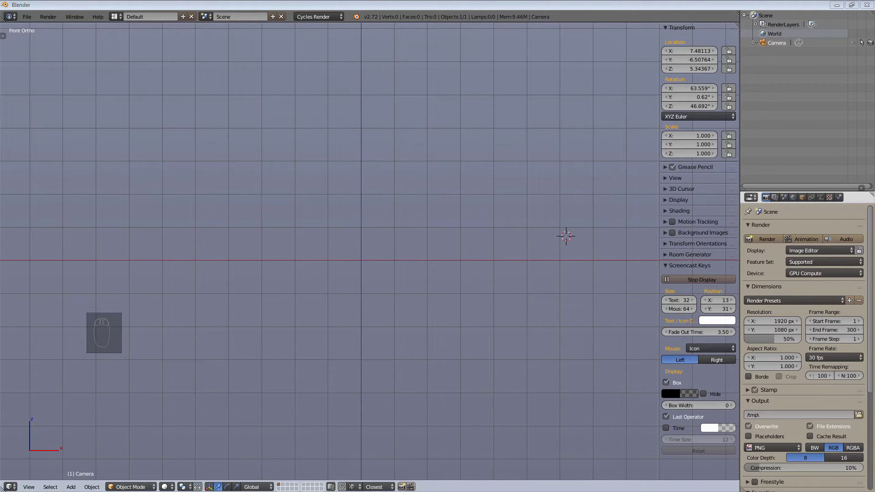
key(n)
Snap the 3D cursor to the center of the scene and add a cube mesh there.
key(shift+s)
click(363, 310)
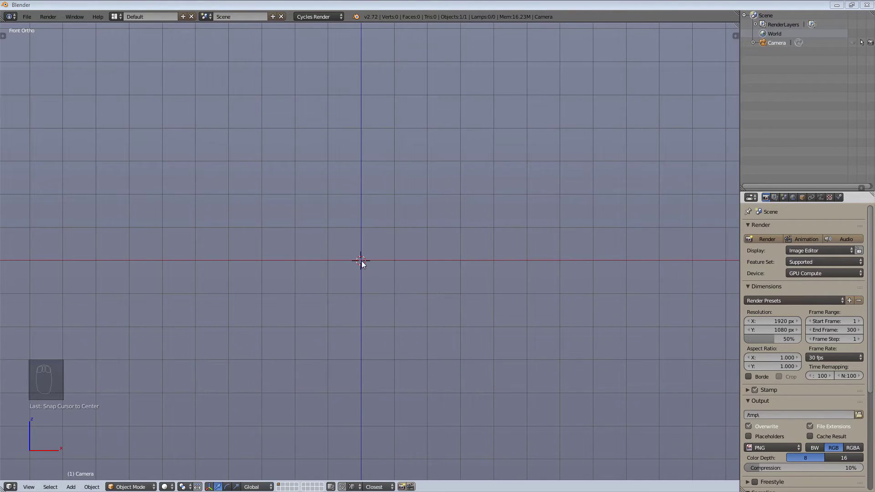
key(shift+a)
mouse_move(362, 261)
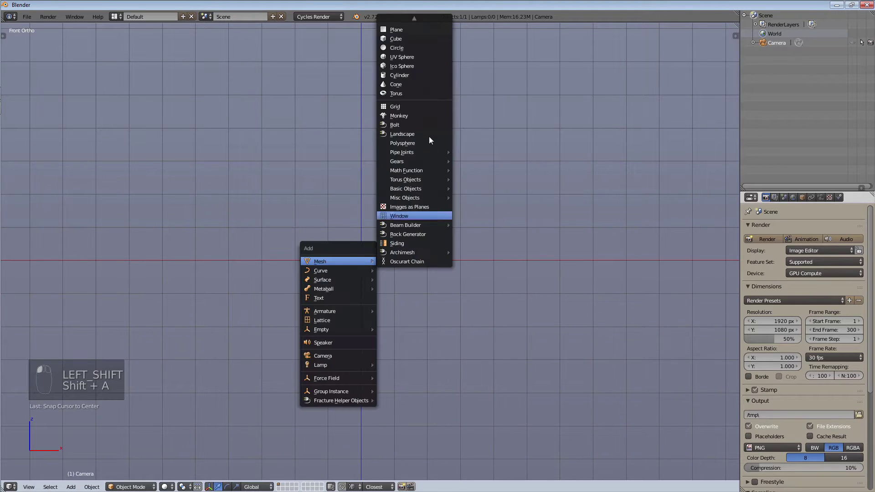
click(422, 36)
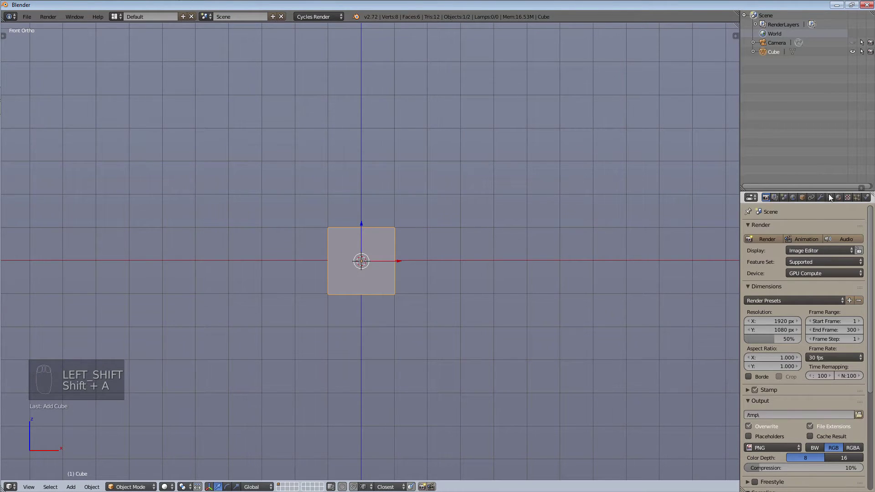
Add the cube to a new object group and remove that group again.
click(802, 197)
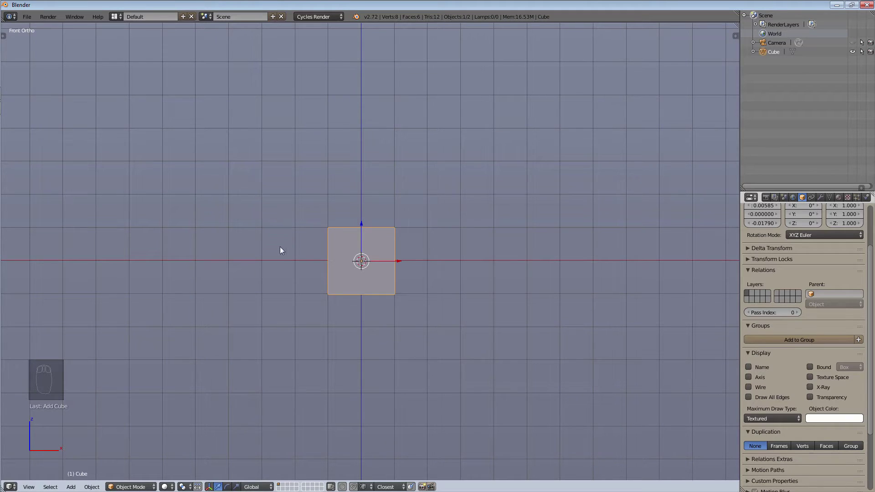
click(829, 197)
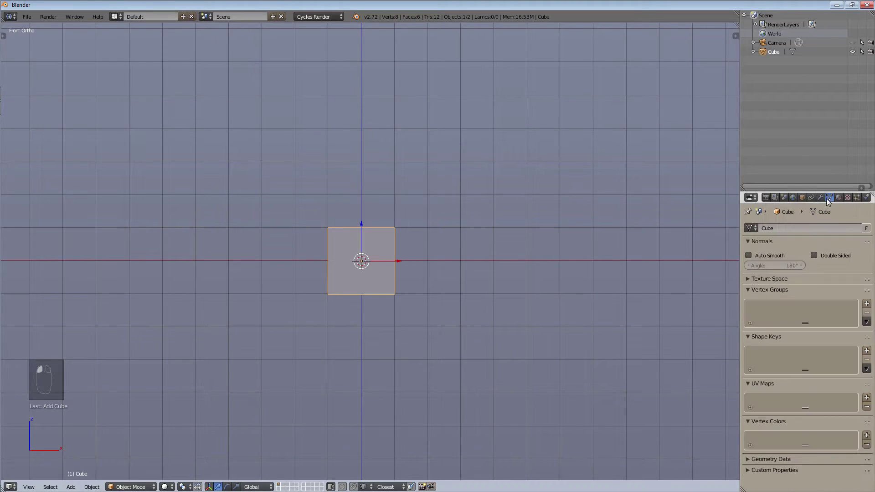
click(821, 197)
click(811, 197)
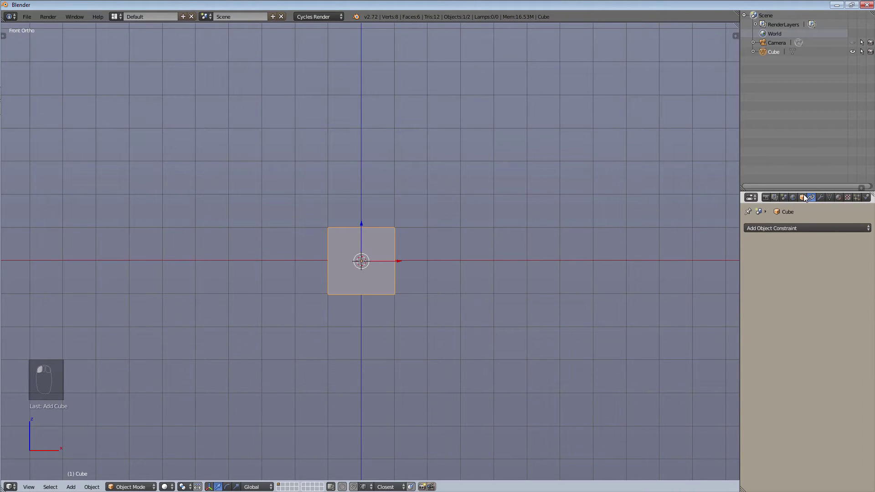
click(803, 197)
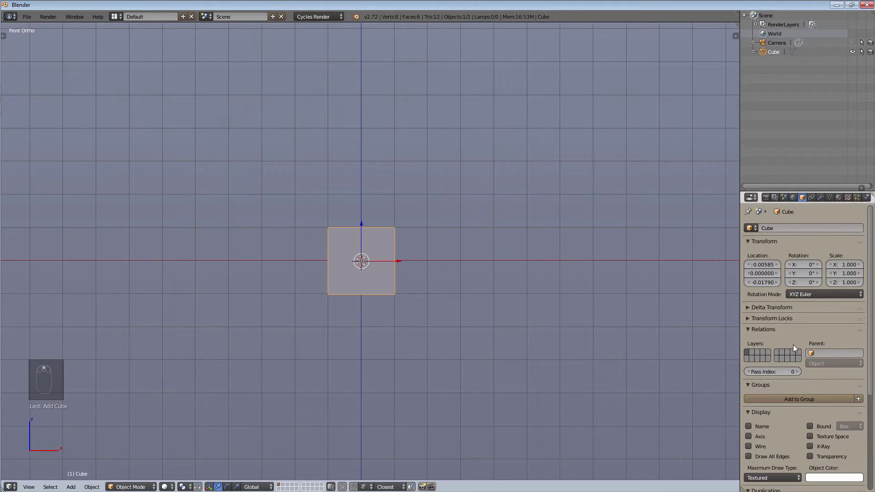
scroll(770, 324, down, 8)
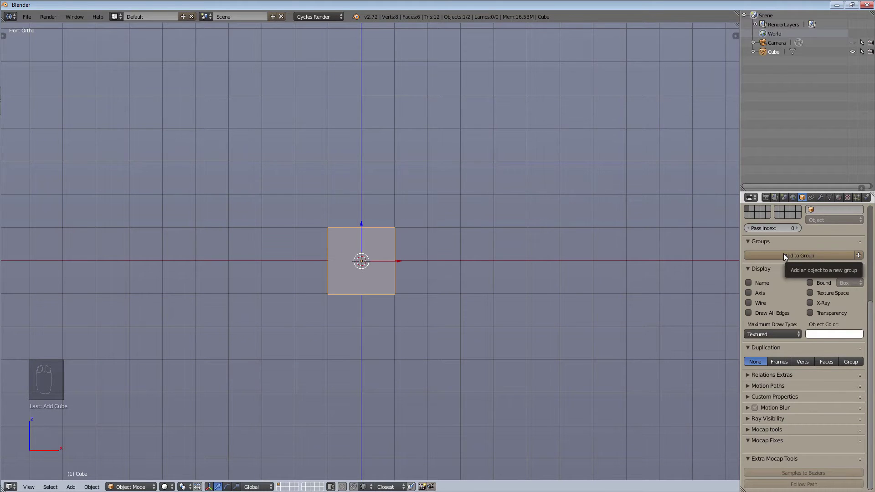
click(783, 254)
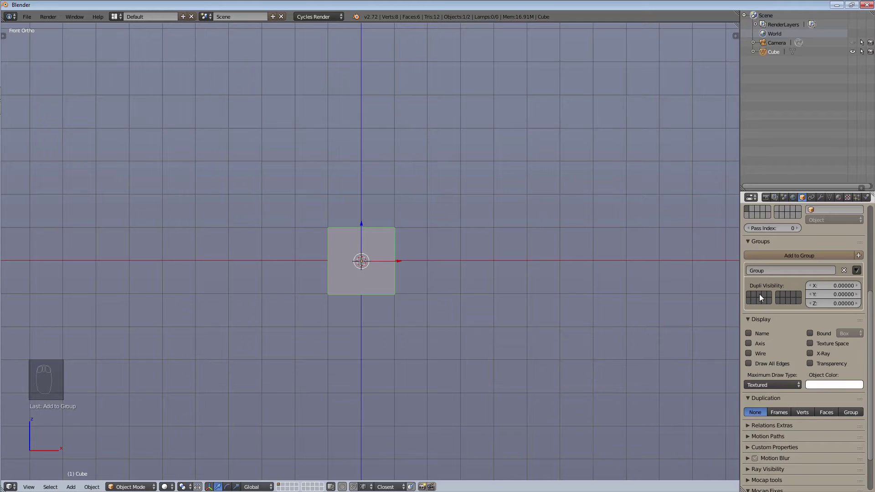
click(843, 270)
scroll(802, 283, up, 5)
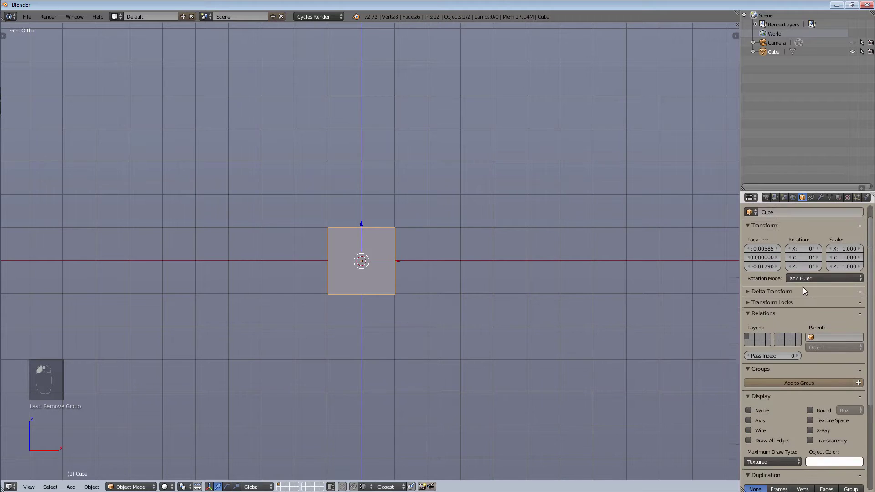
scroll(804, 287, up, 2)
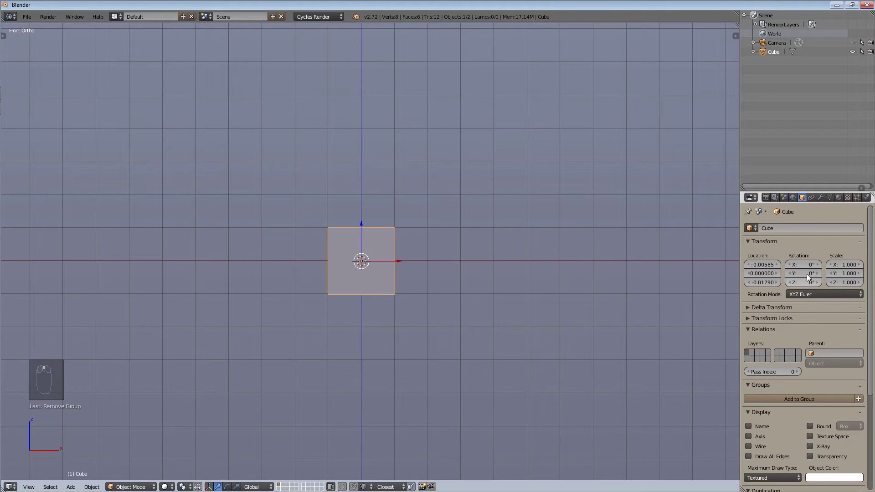
Add a vertex group named "Top Verti" to the cube's mesh data.
click(794, 198)
click(775, 198)
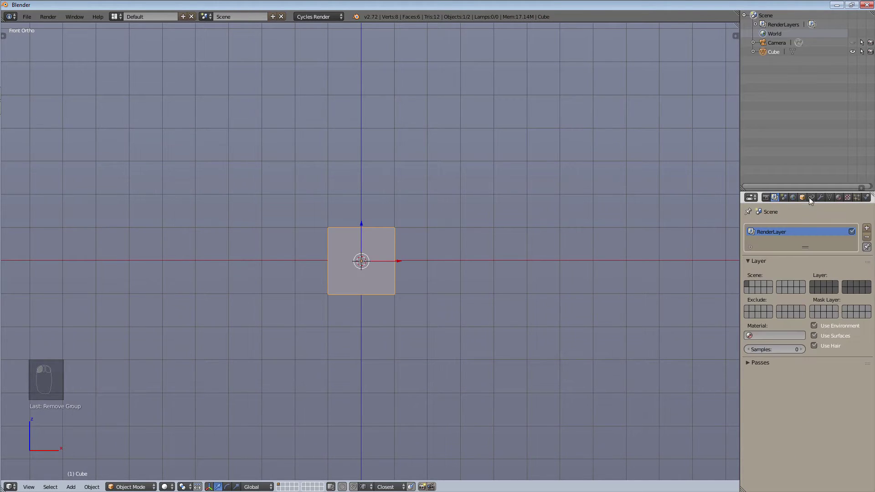
click(811, 197)
click(830, 197)
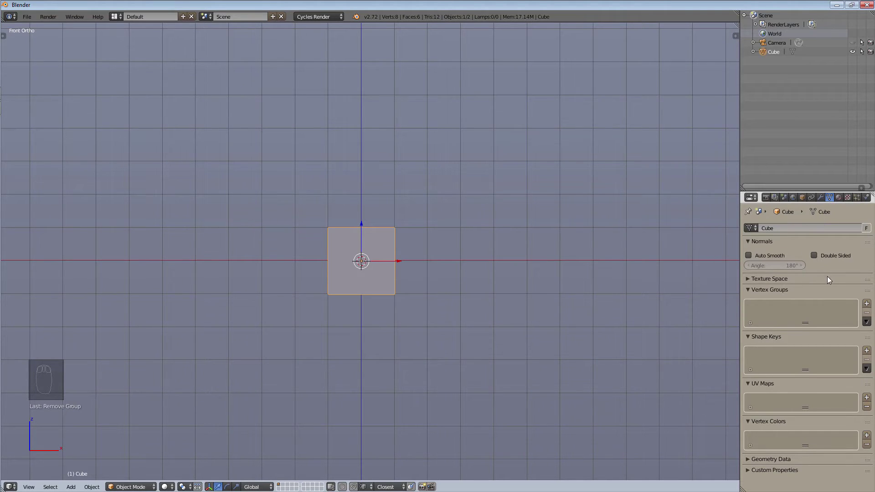
click(780, 316)
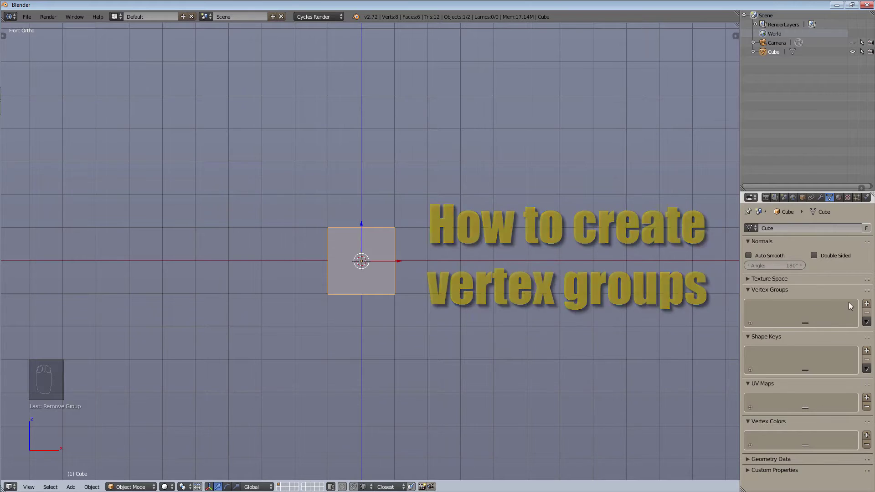
click(867, 303)
text(Top Verti)
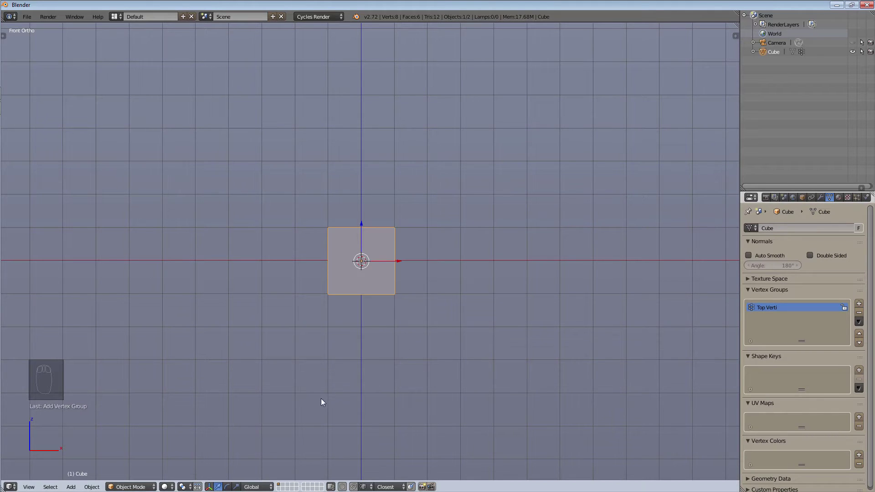
Put the cube in Edit Mode, showing it from an angle above, and deselect all its vertices.
click(131, 486)
click(132, 475)
middle_drag(365, 214, 394, 263)
scroll(494, 117, up, 5)
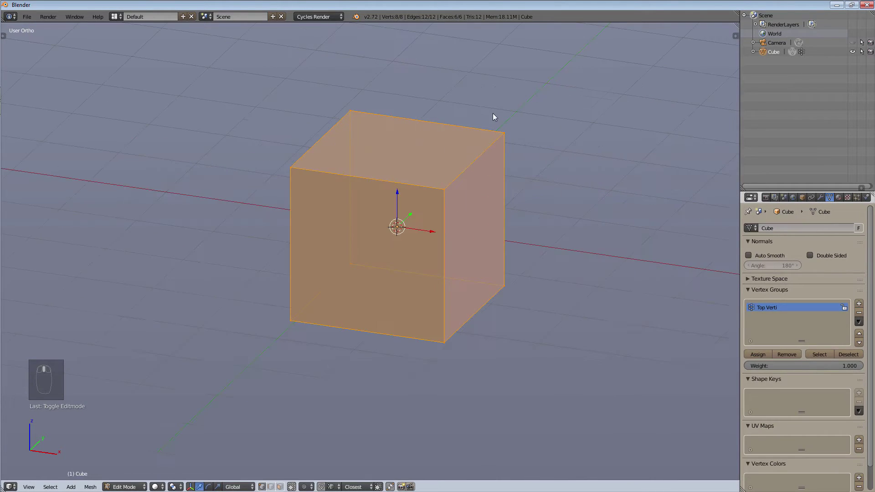
shift+middle_drag(291, 328, 290, 400)
key(a)
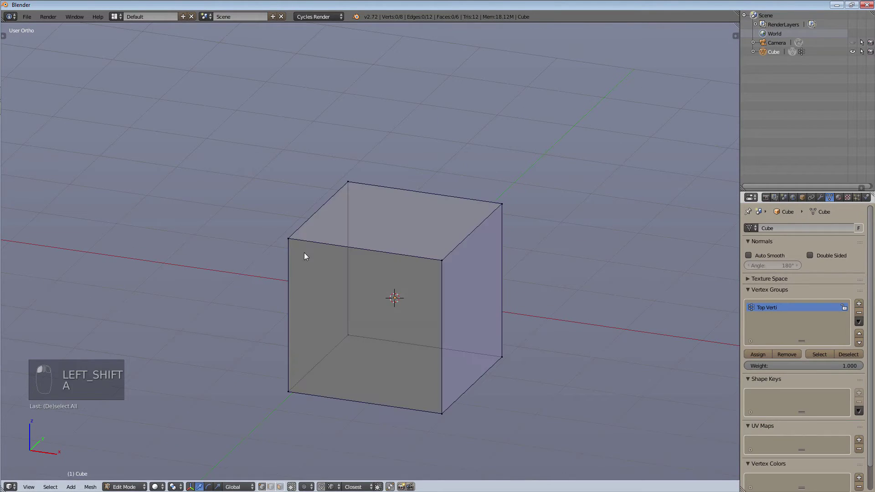
Select the cube's four top vertices and assign them to the Top Verti group.
right_click(289, 239)
shift+right_click(443, 261)
shift+right_click(494, 209)
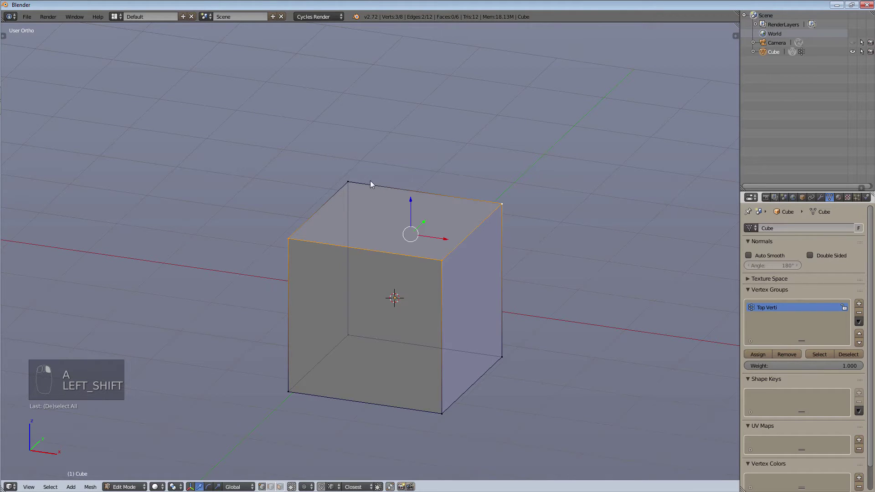
shift+right_click(351, 184)
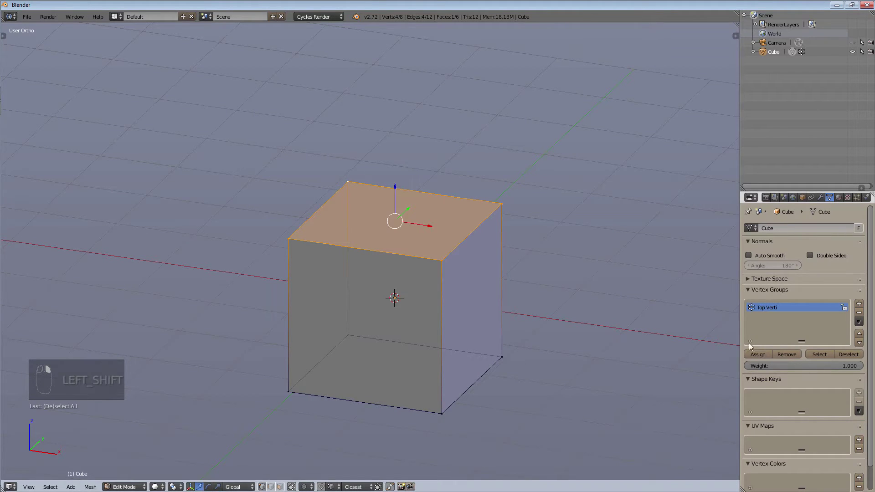
click(754, 354)
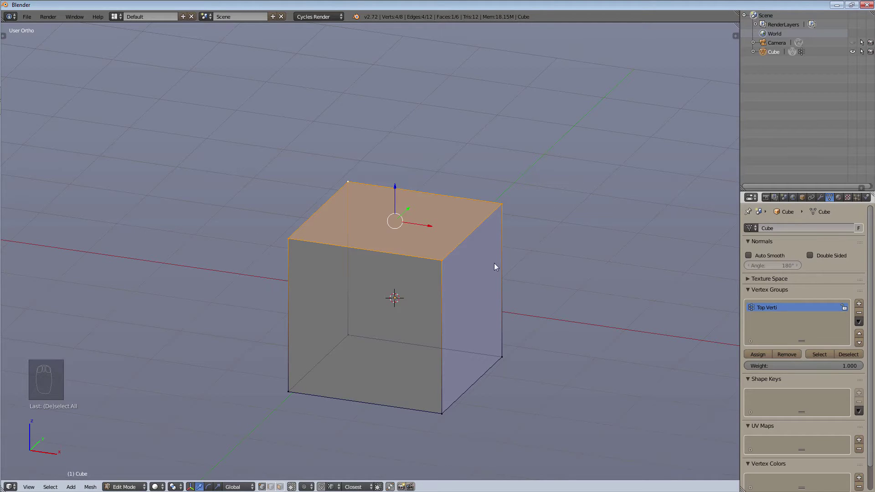
Add a second vertex group named "Bottom Verti".
click(860, 304)
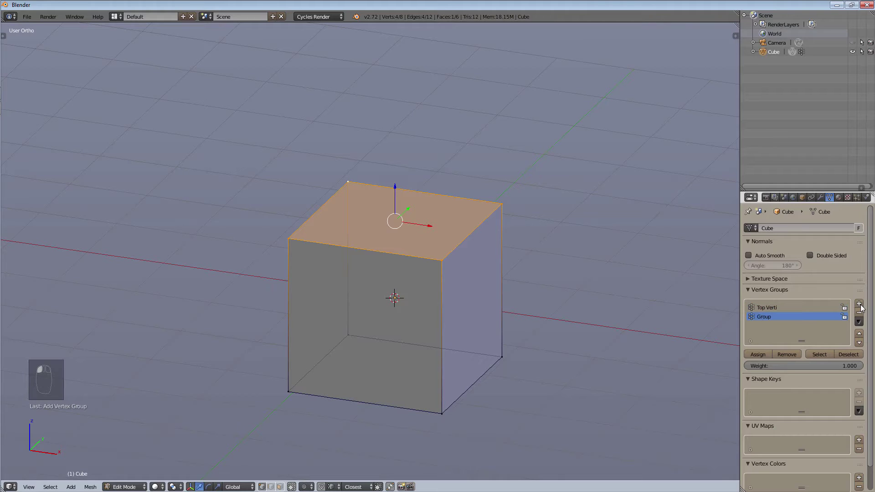
double_click(766, 316)
text(Bottom Verti)
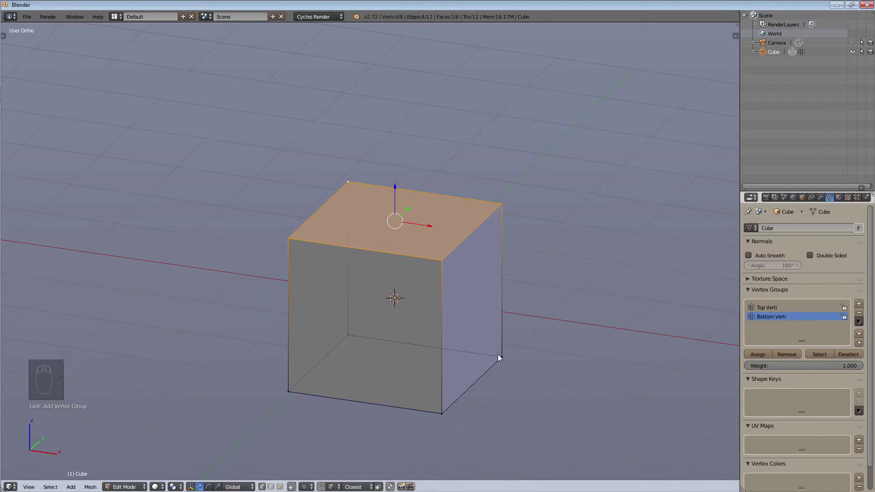
Replace the selection with the cube's four bottom vertices and assign them to the Bottom Verti group.
text(a)
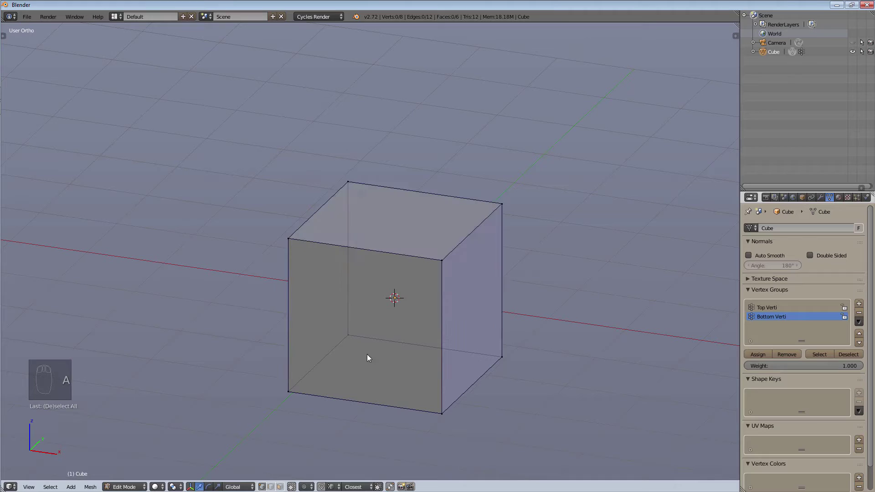
click(295, 388)
right_click(294, 390)
shift+right_click(347, 344)
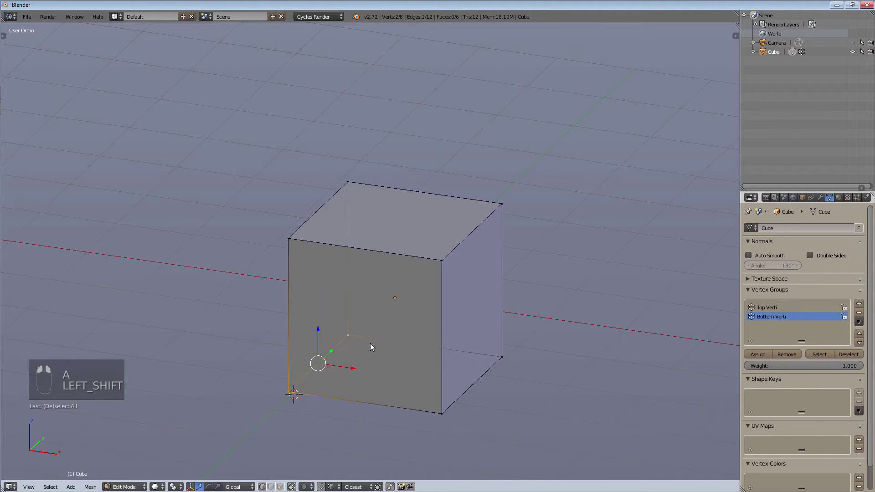
shift+right_click(498, 355)
shift+right_click(444, 411)
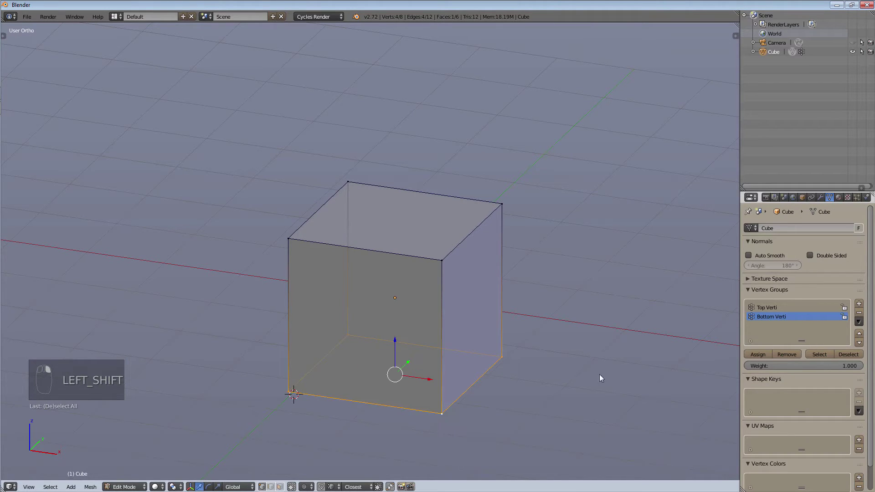
click(758, 355)
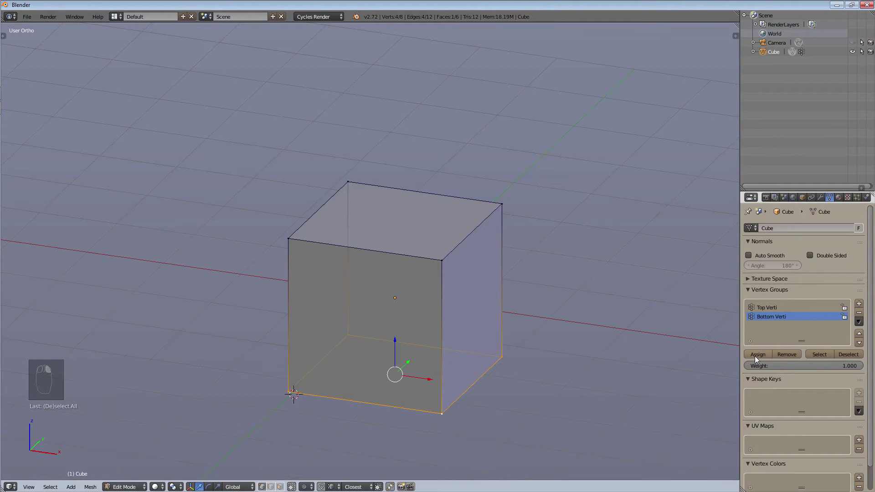
Check the Bottom Verti group by repeatedly selecting and deselecting its vertices, leaving them deselected.
click(819, 355)
click(808, 309)
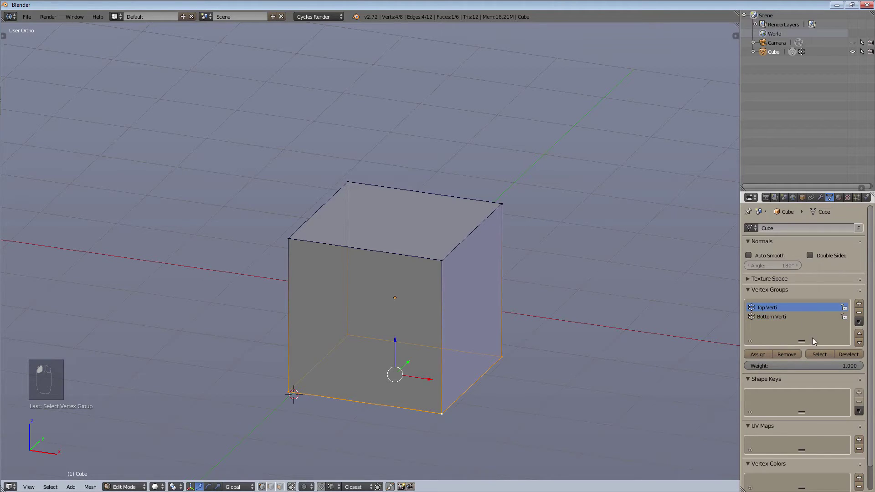
click(840, 357)
click(826, 318)
click(843, 354)
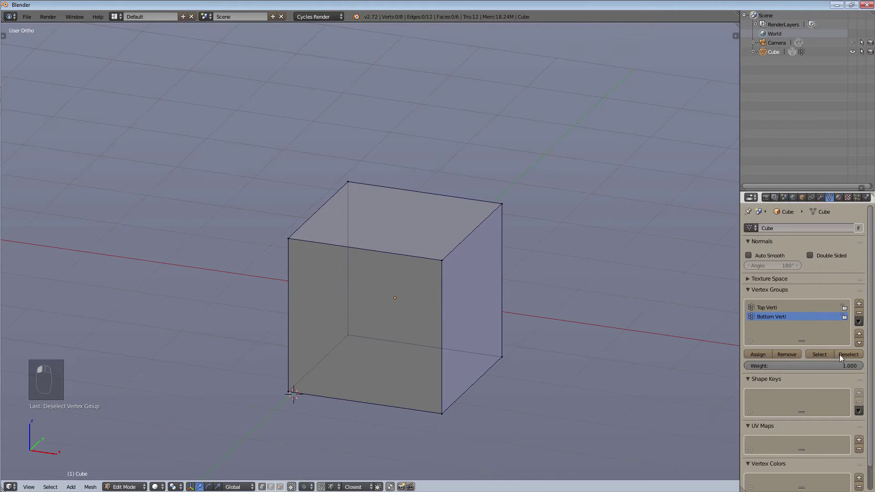
click(822, 355)
click(838, 354)
click(830, 352)
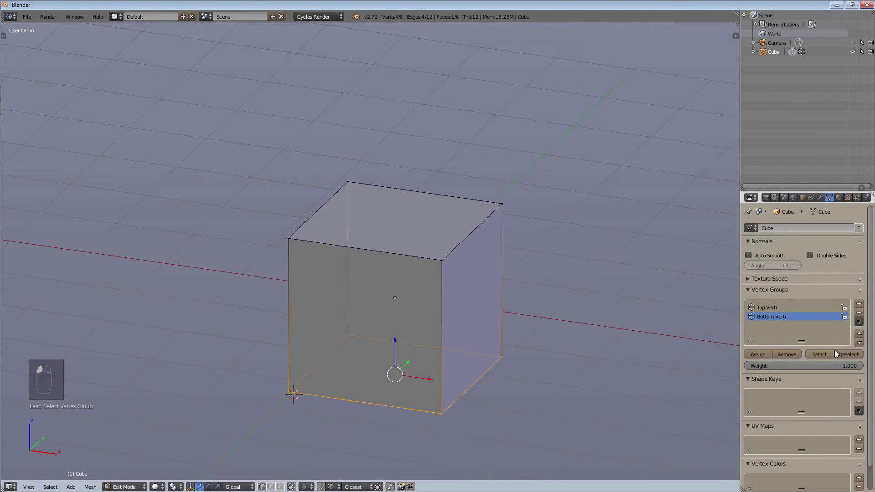
click(837, 351)
Check the Top Verti group by repeatedly selecting and deselecting its vertices, leaving them selected.
click(817, 308)
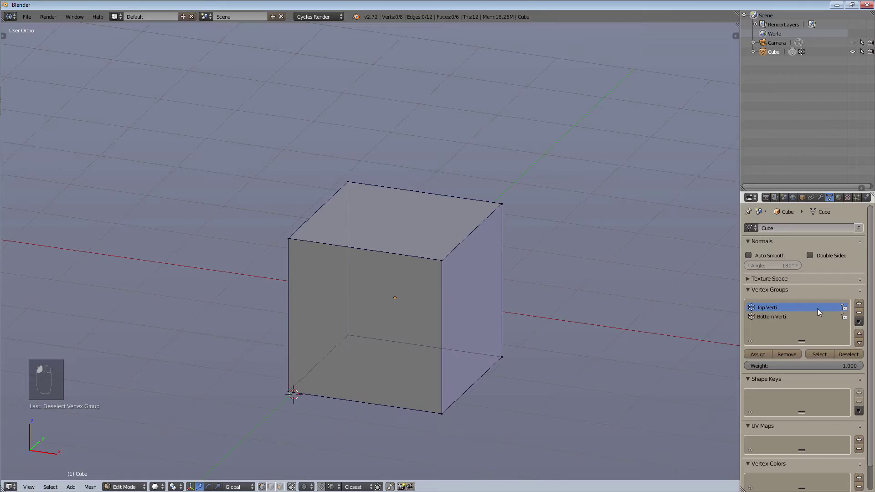
click(823, 355)
click(846, 353)
click(830, 351)
click(838, 353)
click(820, 354)
click(837, 352)
click(828, 352)
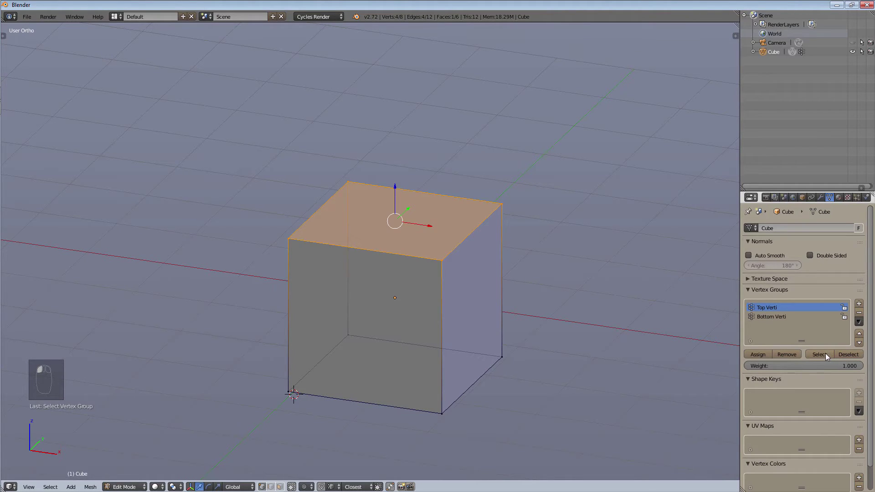
Deselect the Top Verti vertices, then delete both the Top Verti and Bottom Verti vertex groups.
click(842, 354)
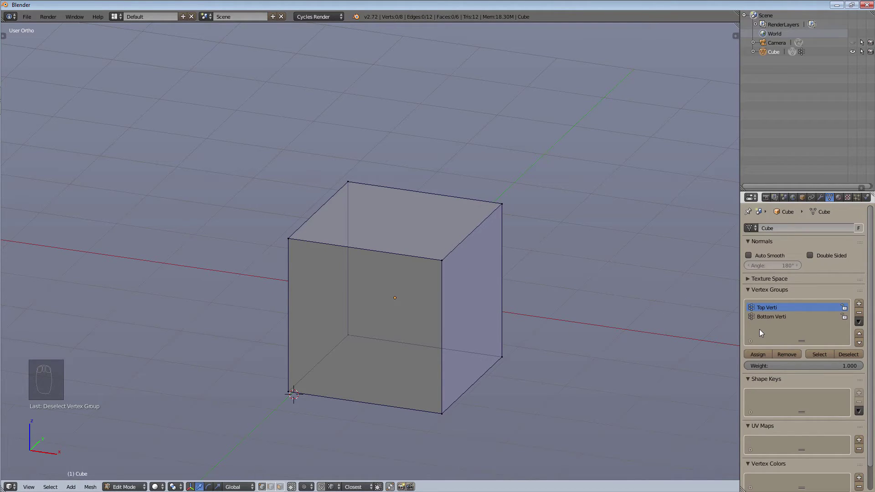
key(Delete)
key(Delete)
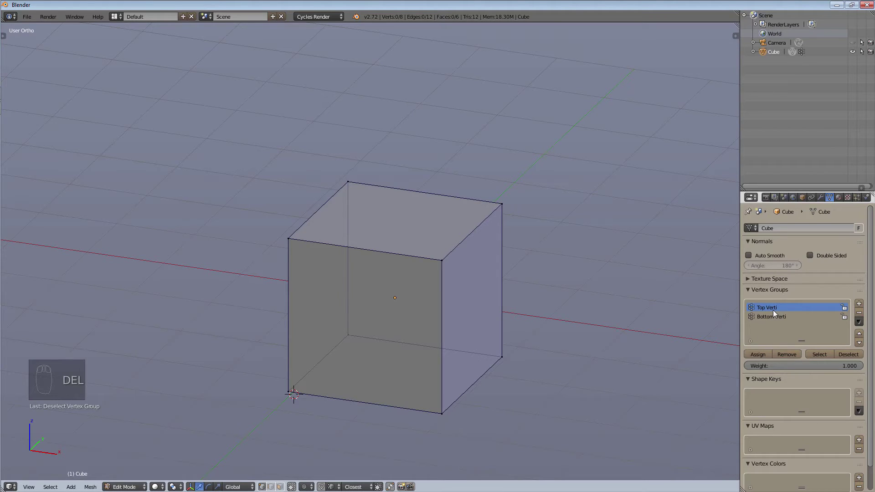
click(859, 313)
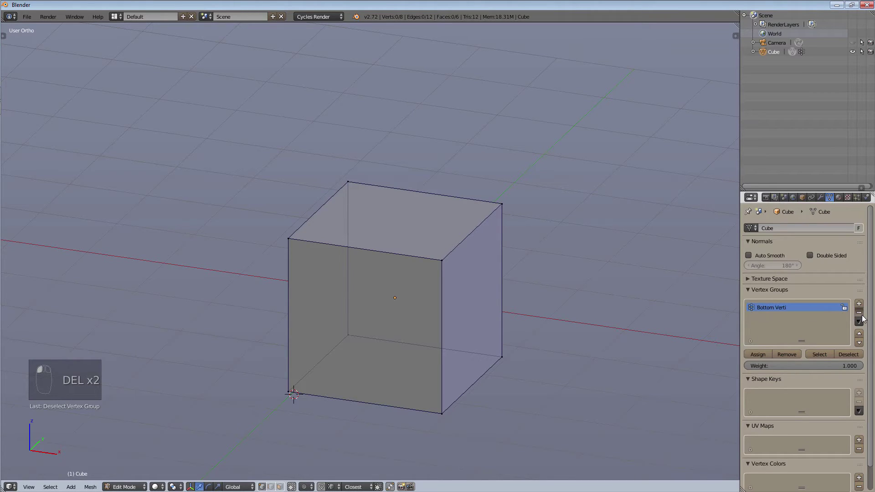
click(859, 314)
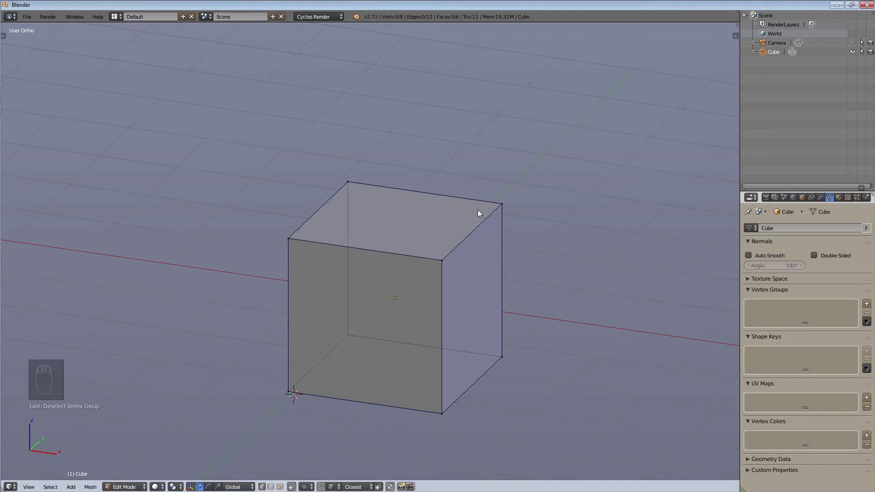
Switch to the front view and add a new particle system to the cube.
click(502, 193)
scroll(502, 193, down, 4)
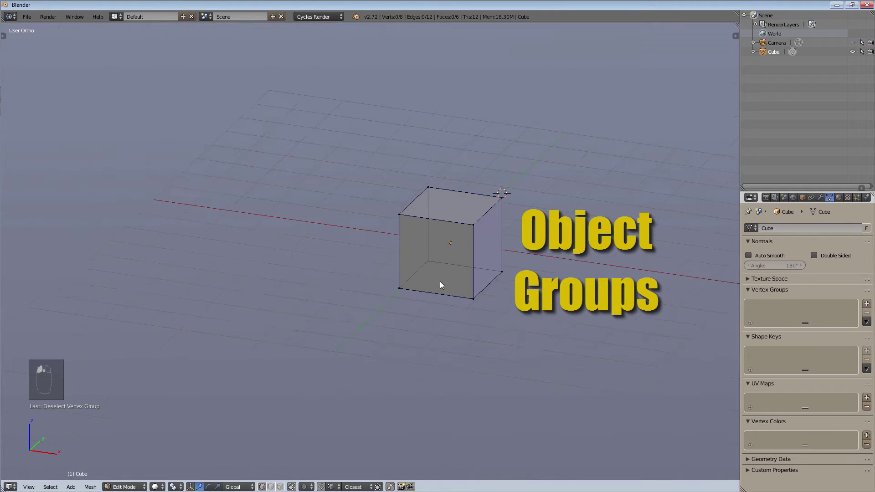
key(KP_1)
scroll(492, 228, up, 3)
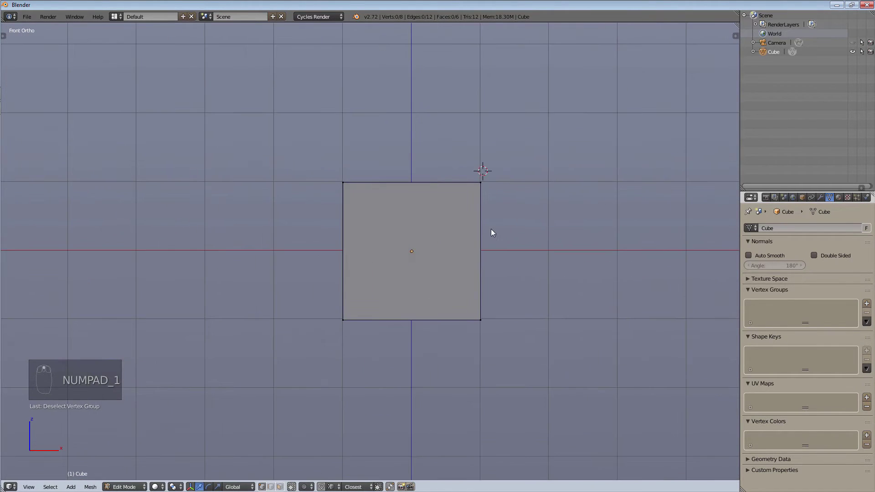
click(857, 197)
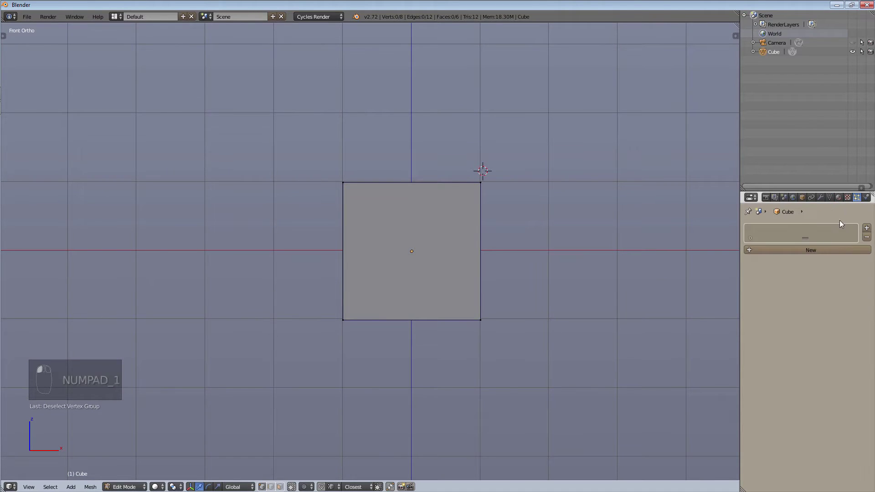
click(813, 250)
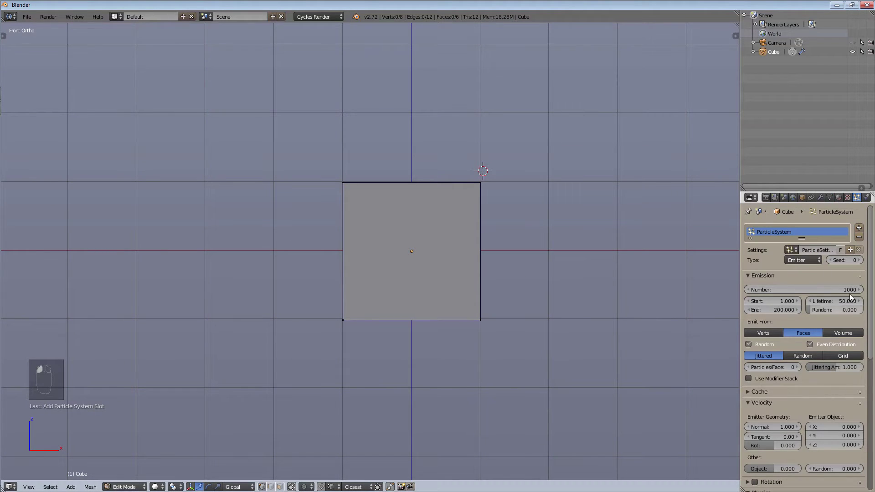
Examine the particle system's Display, Children and Vertex Groups settings.
scroll(838, 322, down, 10)
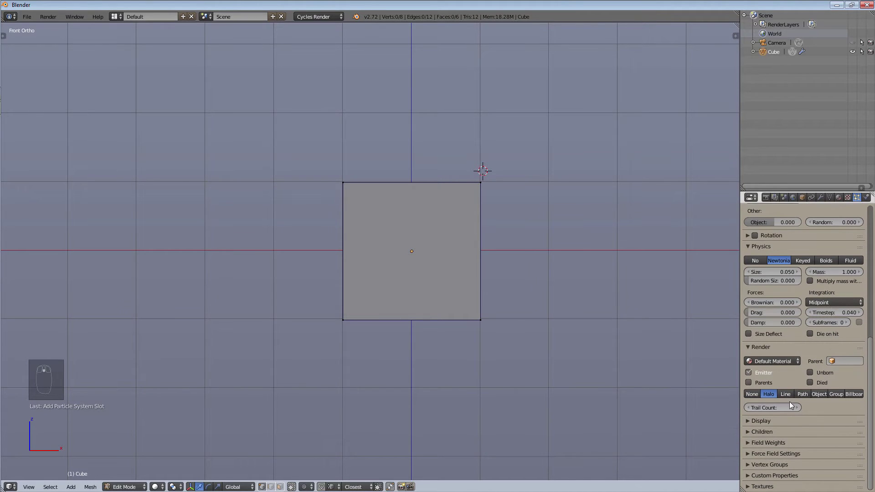
click(749, 432)
scroll(748, 429, down, 1)
click(746, 405)
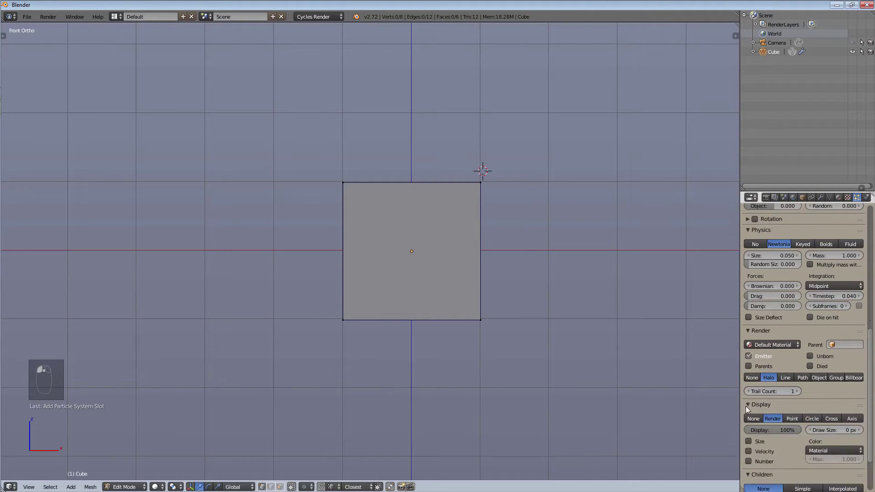
scroll(745, 408, down, 3)
click(745, 464)
scroll(775, 440, down, 4)
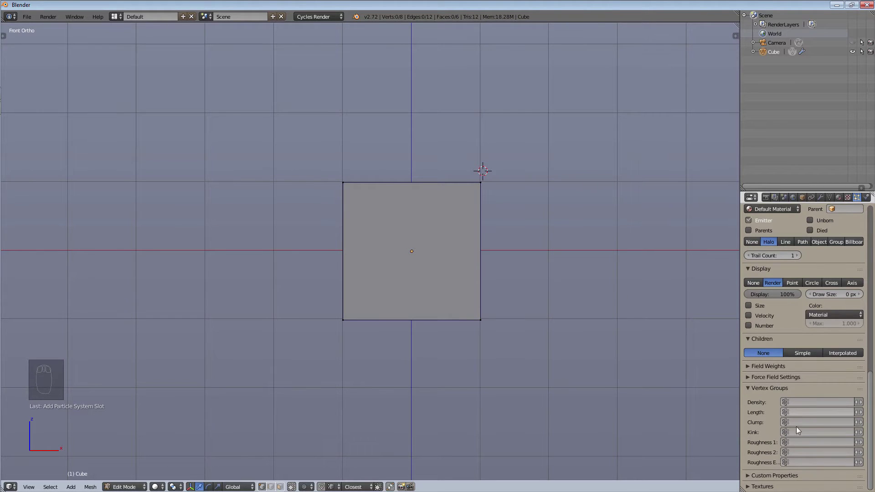
click(748, 389)
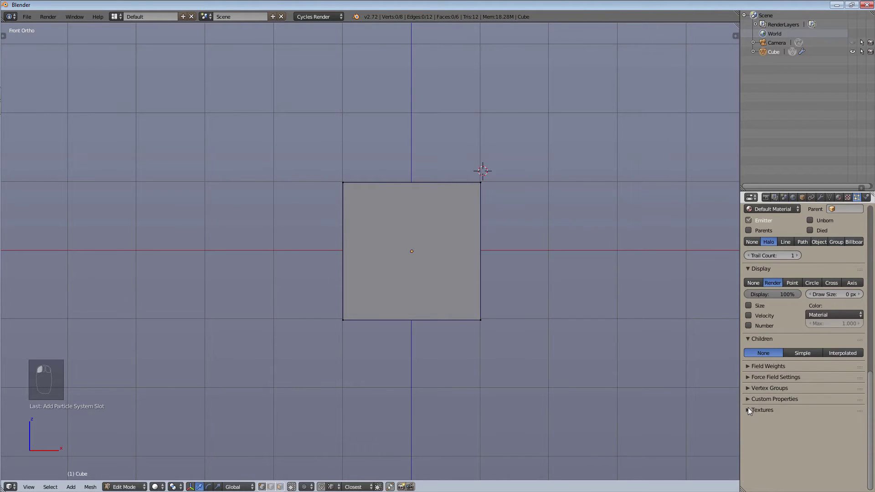
scroll(748, 403, up, 5)
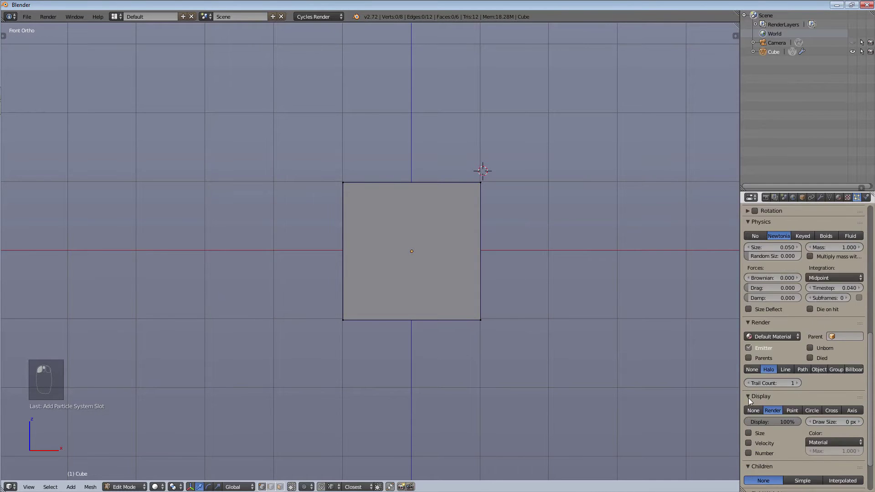
Return to Object Mode and add a UV sphere about 4 units from the cube along the positive X axis.
key(Tab)
scroll(819, 351, up, 5)
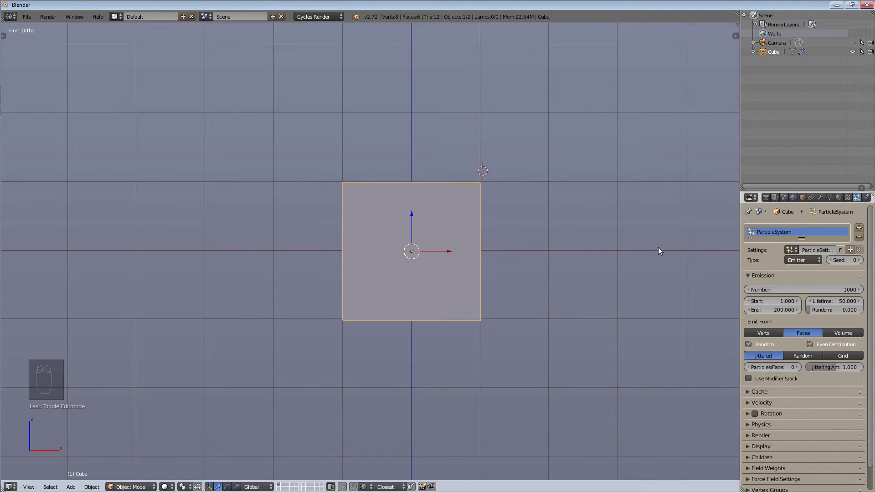
scroll(468, 228, down, 2)
middle_drag(500, 198, 501, 223)
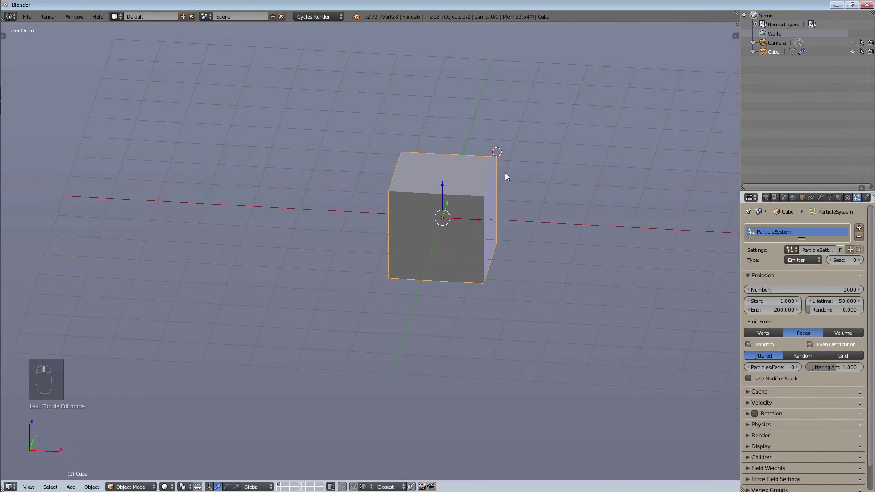
middle_drag(505, 177, 466, 225)
key(KP_1)
scroll(491, 189, down, 3)
scroll(521, 186, down, 2)
scroll(466, 225, up, 4)
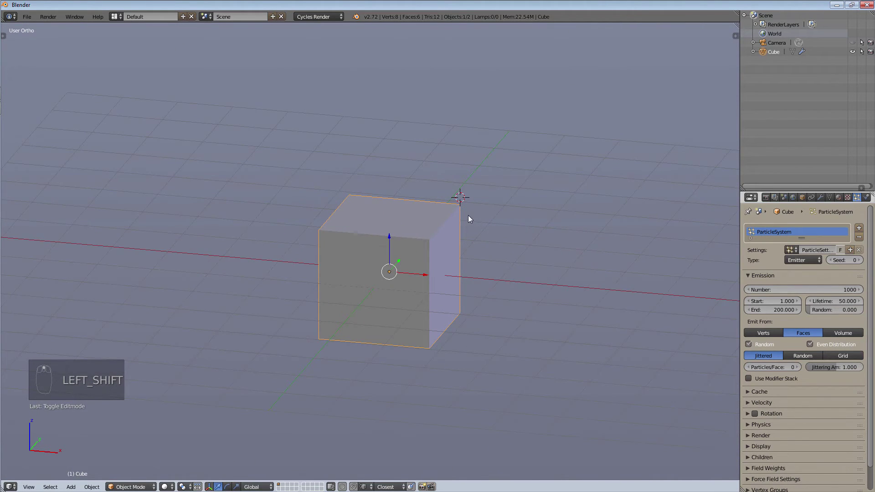
key(KP_1)
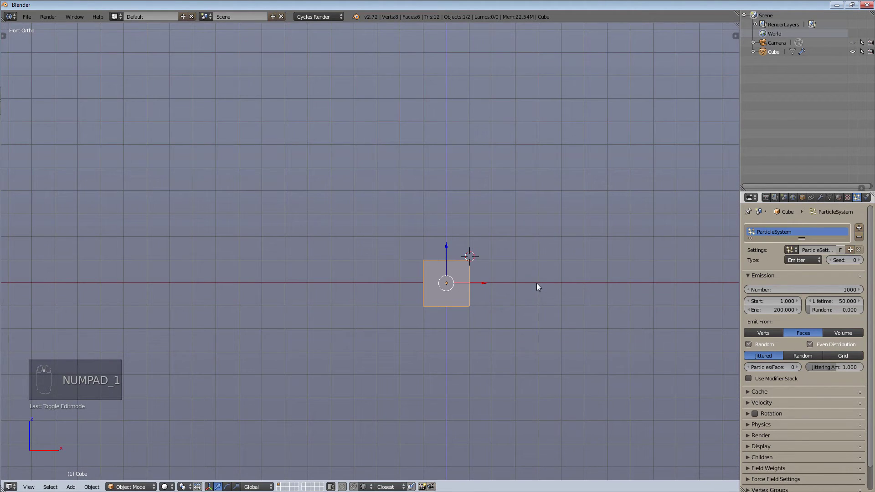
key(shift+a)
mouse_move(543, 283)
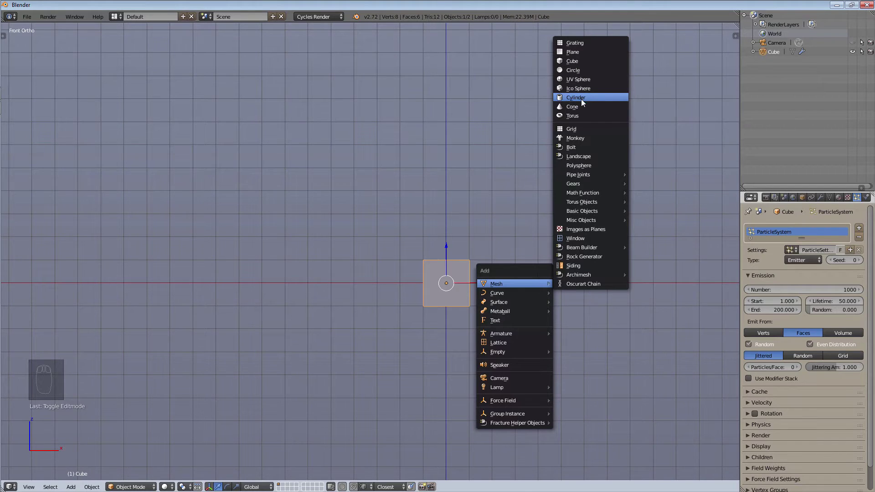
click(587, 79)
scroll(562, 151, up, 2)
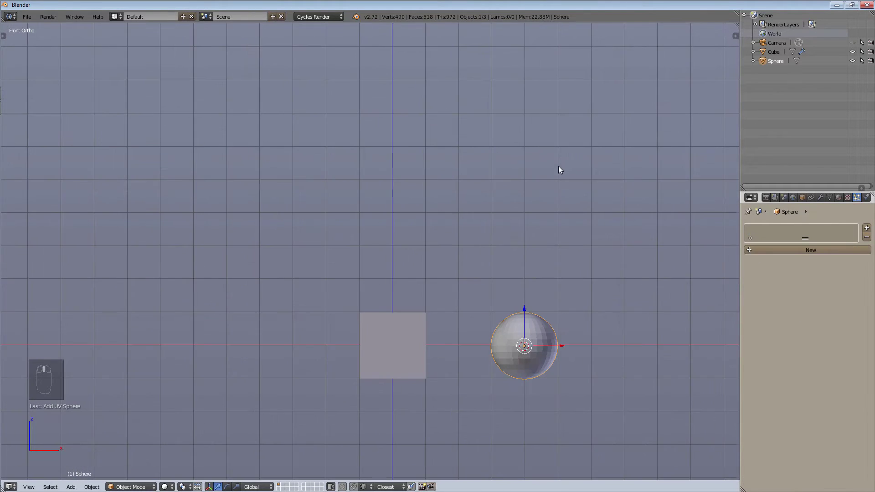
Add a cylinder about 4 units from the cube along the negative X axis.
mouse_move(559, 170)
middle_down()
mouse_move(523, 201)
mouse_move(564, 210)
mouse_move(560, 176)
middle_up()
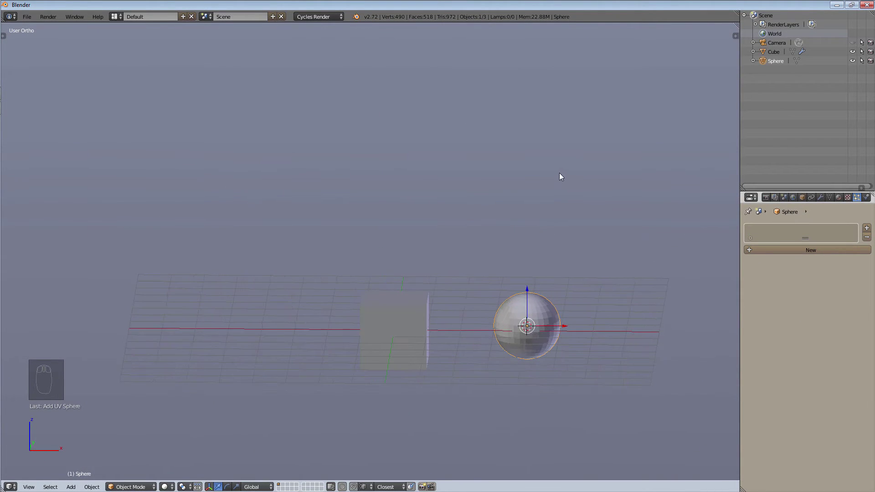
key(KP_1)
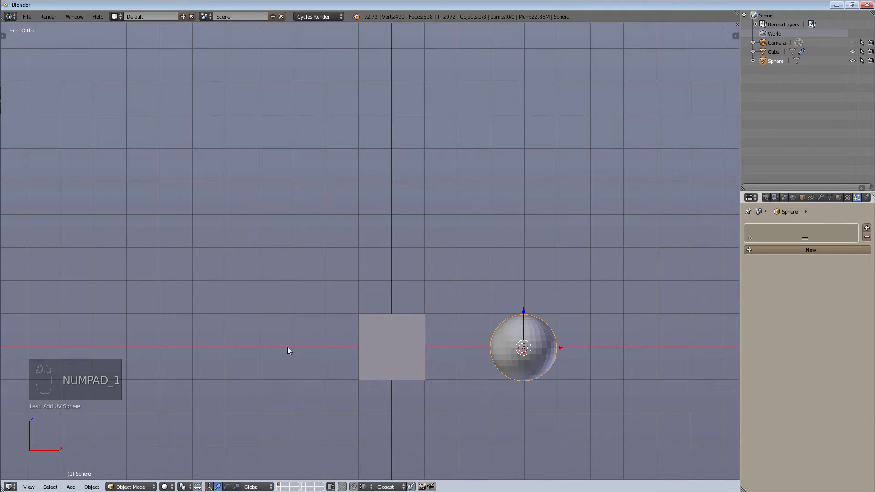
click(258, 347)
key(shift+a)
mouse_move(260, 343)
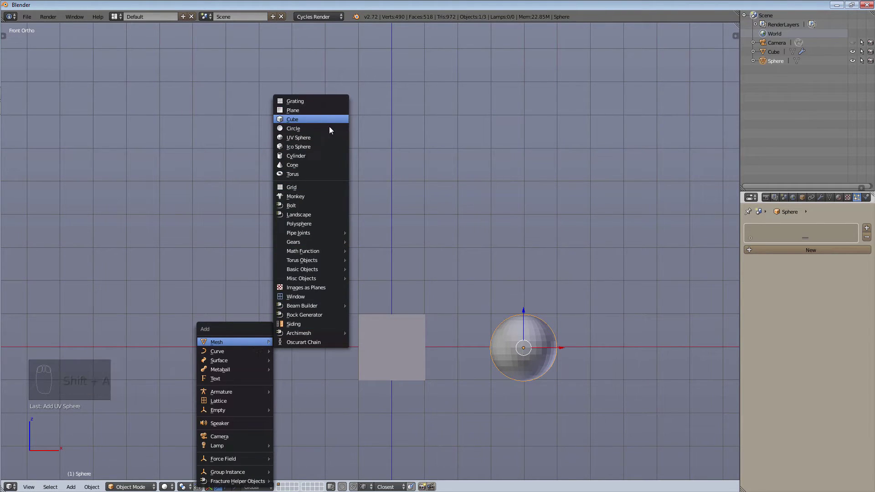
click(318, 155)
Add a cone about 4 units beyond the cylinder along the negative X axis.
middle_drag(228, 278, 211, 310)
key(KP_1)
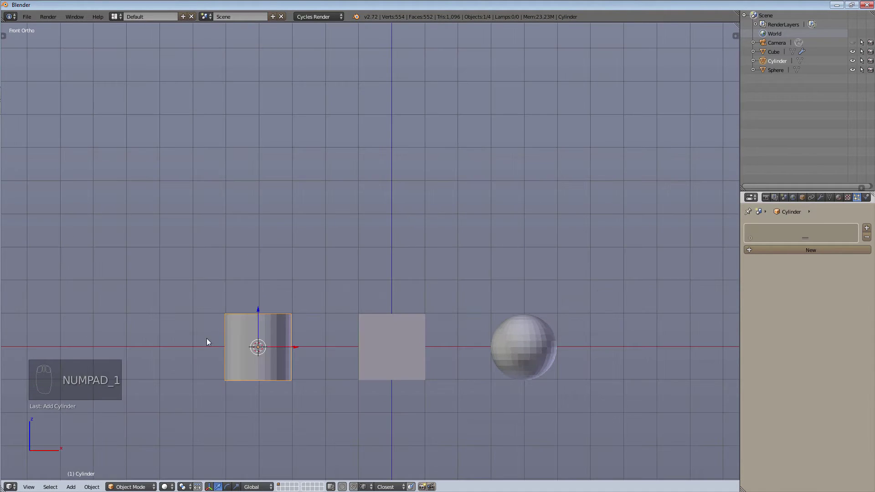
key(shift+a)
mouse_move(130, 343)
click(156, 165)
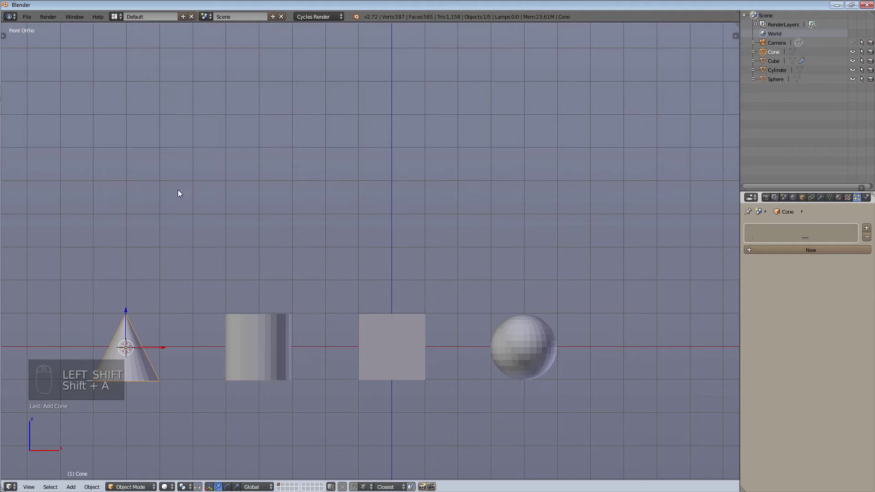
Add a plane about 4 units beyond the sphere along the positive X axis.
click(655, 348)
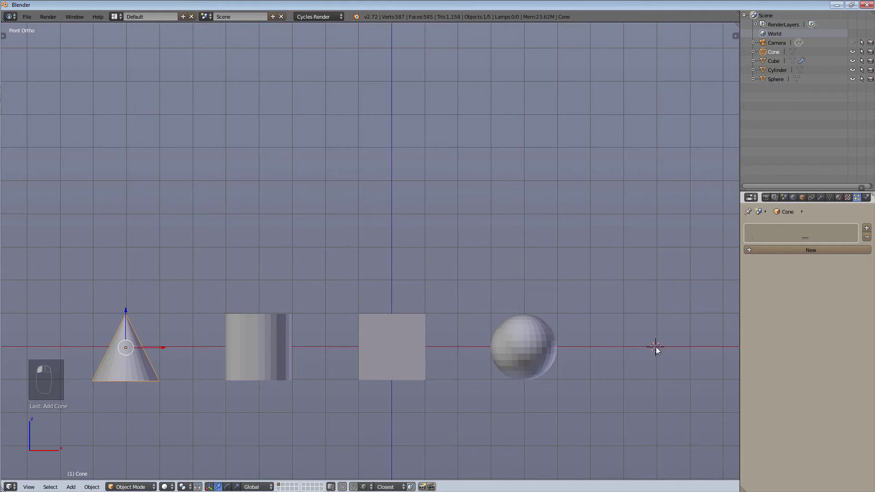
key(shift+a)
mouse_move(652, 342)
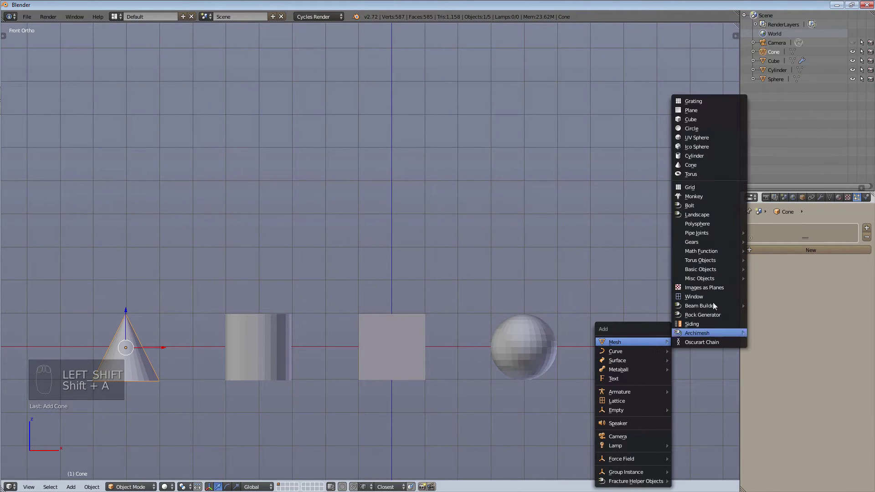
click(702, 110)
Rotate the plane 90° so that it stands upright, facing the front view.
key(r)
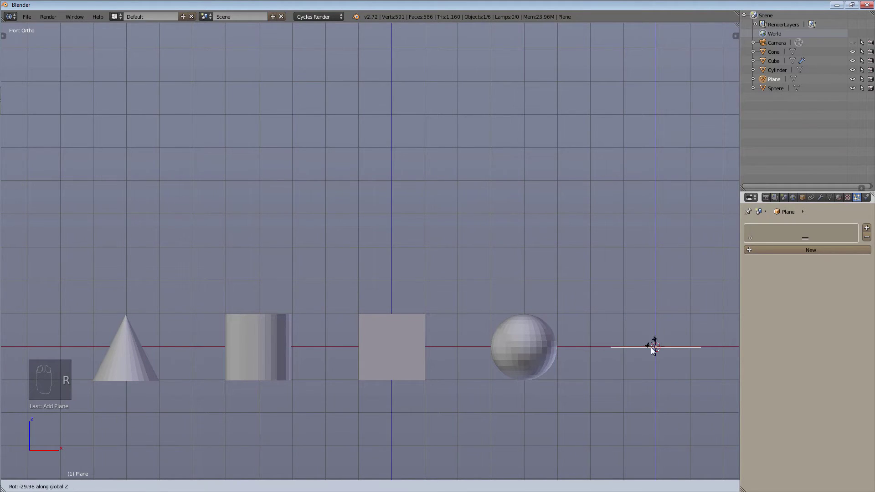
click(655, 368)
text(r)
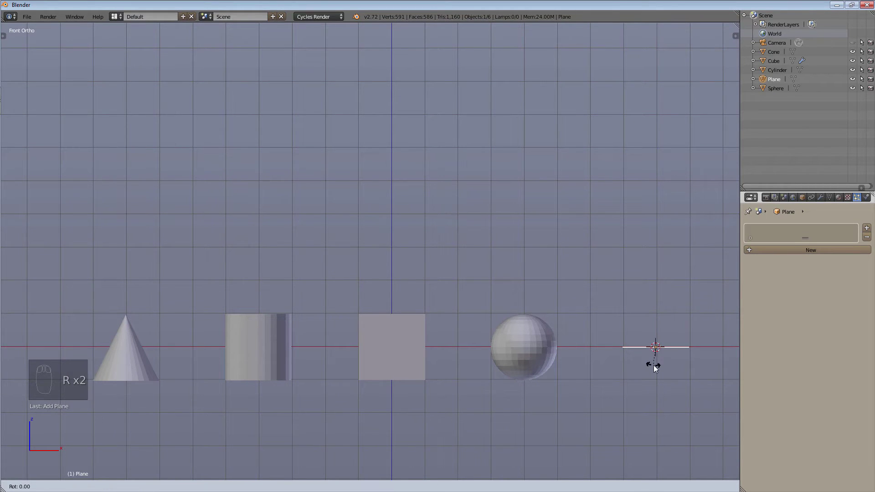
text(90)
key(Return)
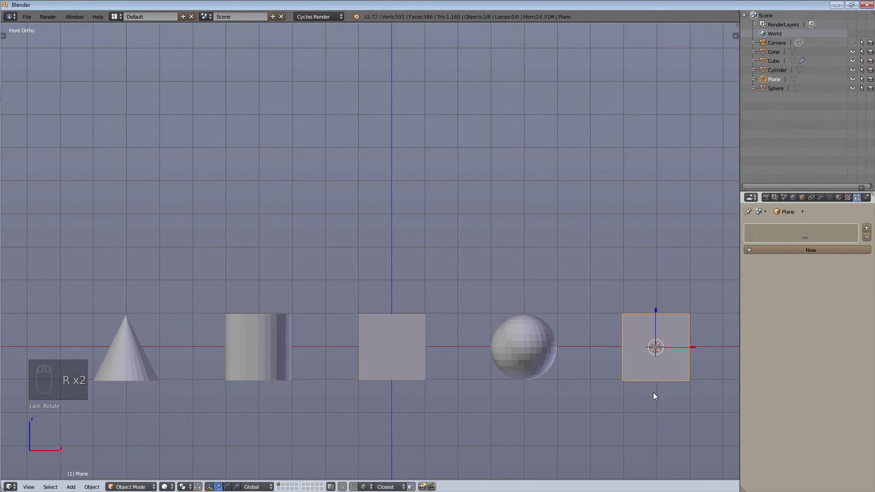
In Edit Mode, merge the plane's two upper vertices at their center to form a triangle.
click(131, 487)
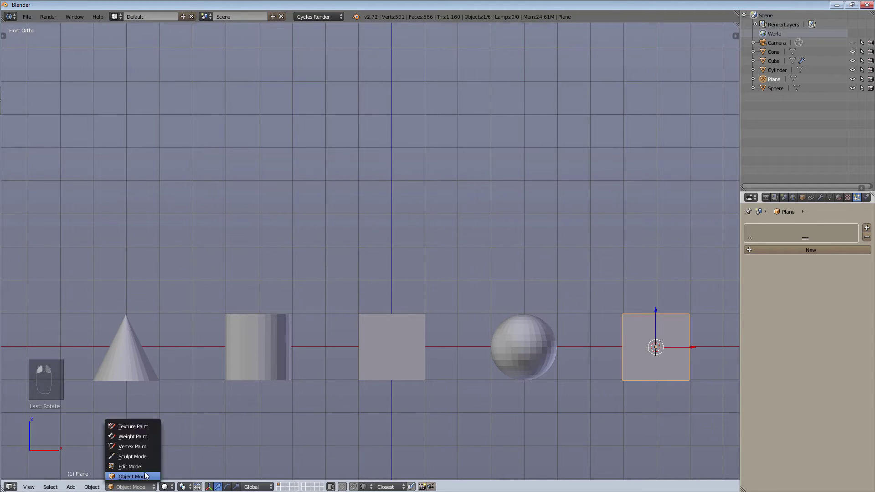
click(130, 466)
right_click(626, 316)
shift+right_click(688, 316)
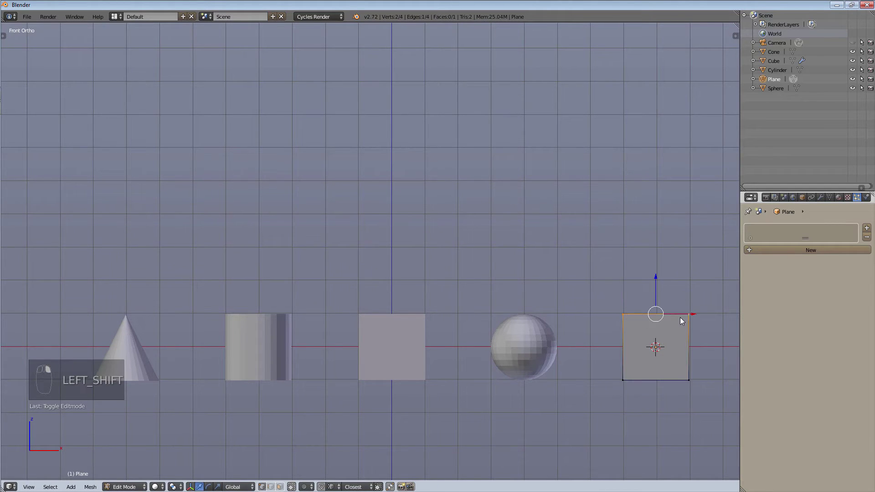
key(alt+m)
click(658, 341)
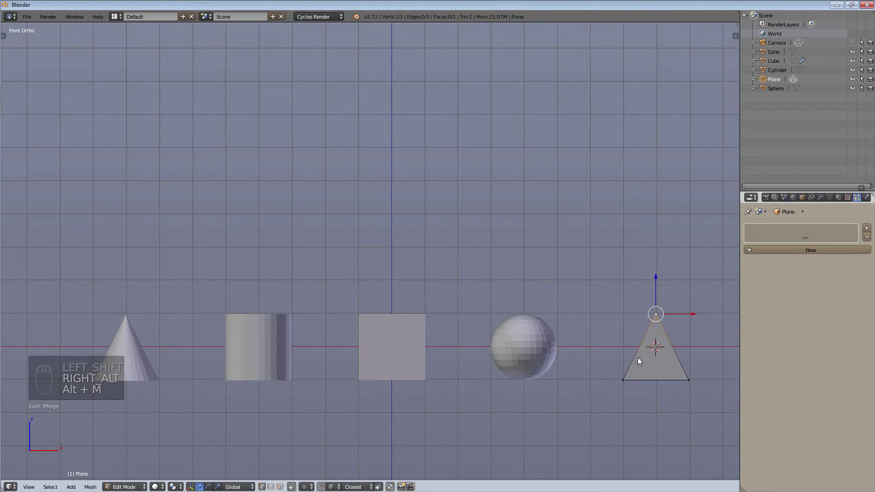
Extrude the whole triangle about 0.6 units into a wedge and return to Object Mode.
middle_drag(661, 338, 511, 371)
key(a)
key(a)
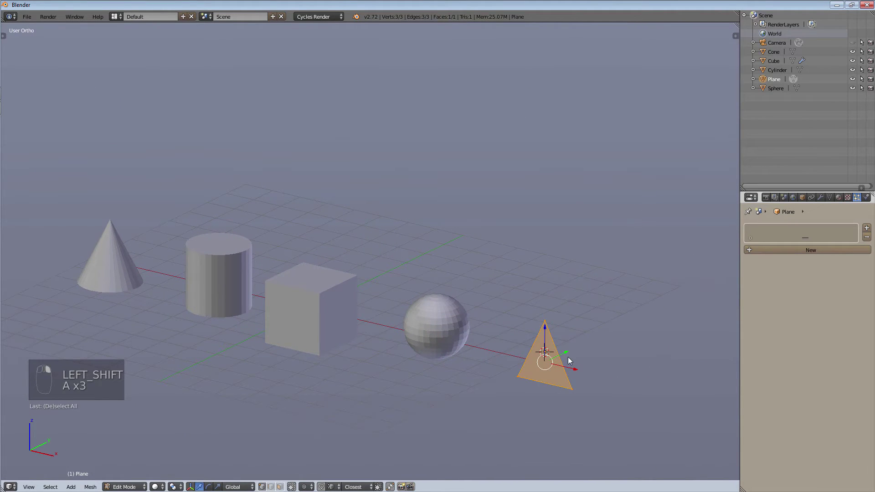
key(e)
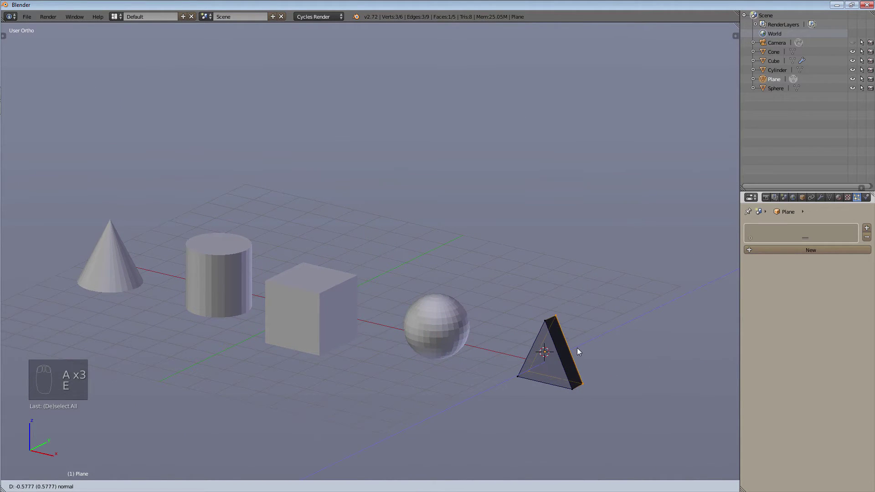
click(579, 348)
key(a)
click(131, 487)
click(126, 473)
middle_drag(380, 349, 522, 329)
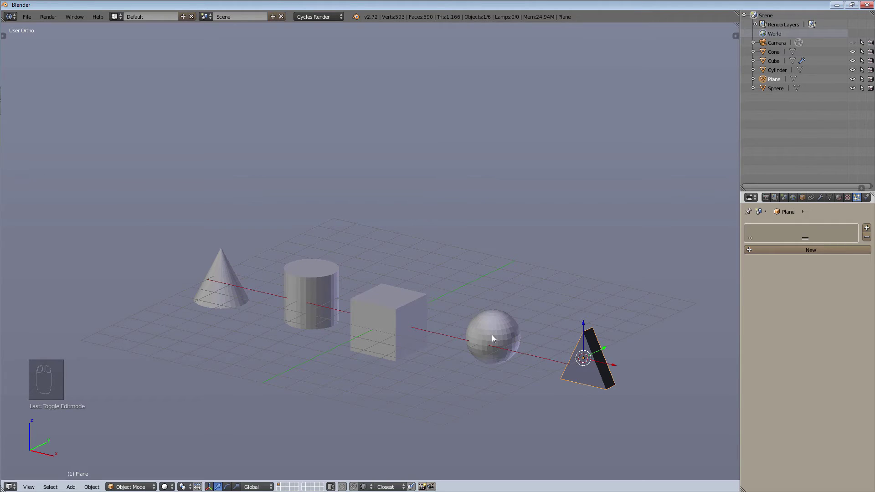
Recalculate the wedge's normals in Edit Mode and return to Object Mode with nothing selected.
key(n)
key(n)
key(t)
key(Tab)
key(a)
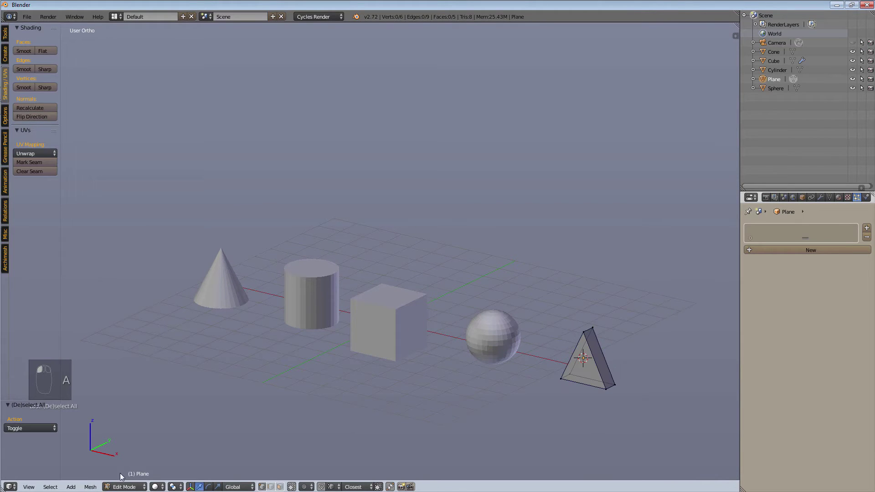
click(125, 487)
click(133, 478)
key(a)
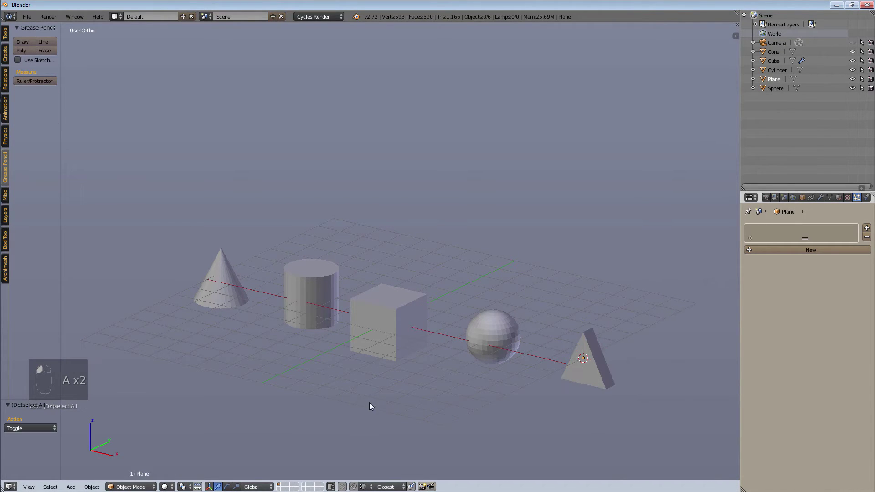
key(y)
key(t)
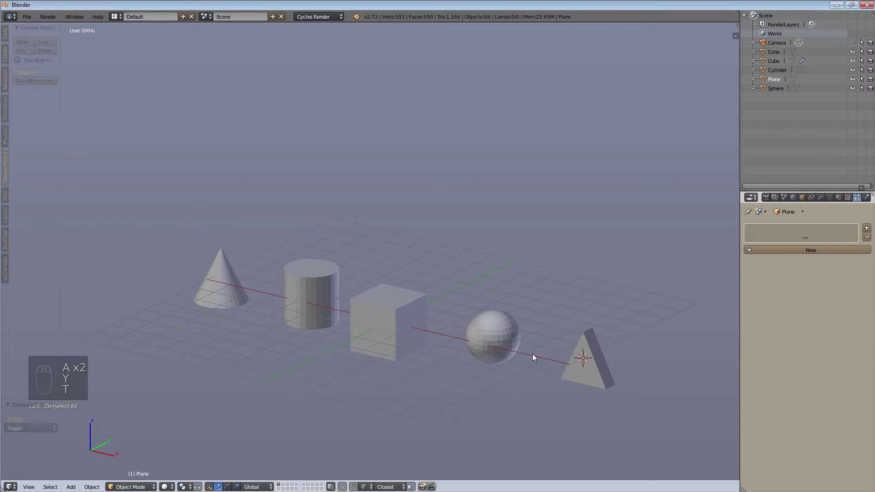
middle_drag(540, 365, 549, 365)
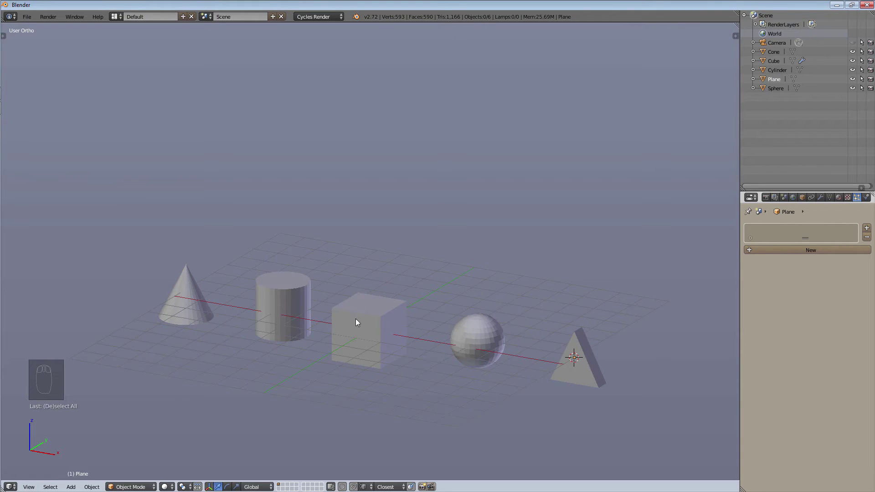
Select the cube and remove its particle system.
click(284, 309)
right_click(187, 294)
middle_drag(186, 294, 391, 301)
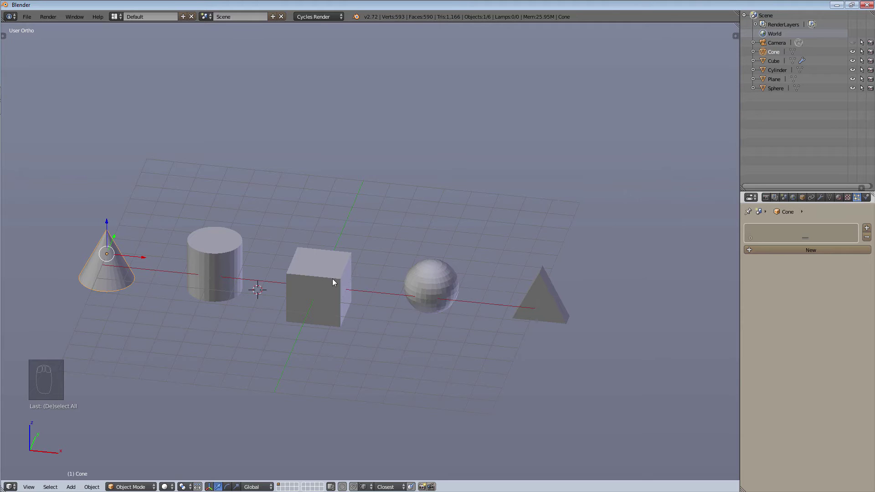
middle_drag(303, 299, 455, 294)
click(385, 340)
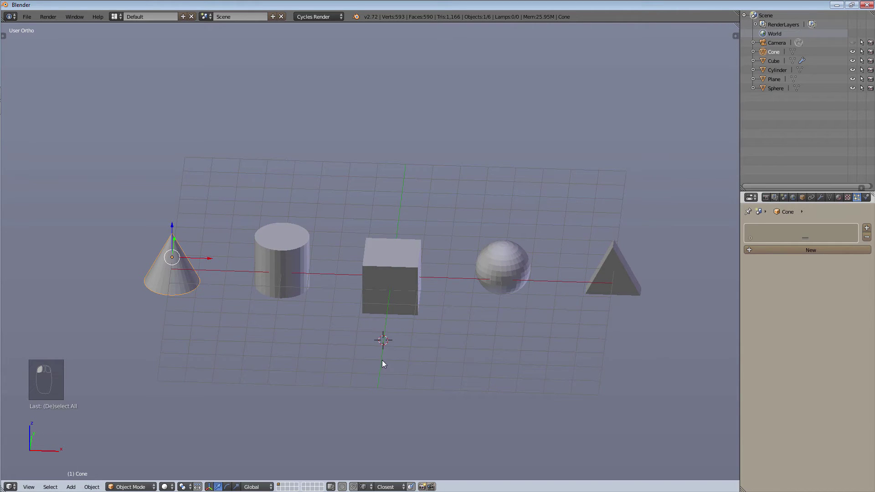
click(773, 61)
click(866, 238)
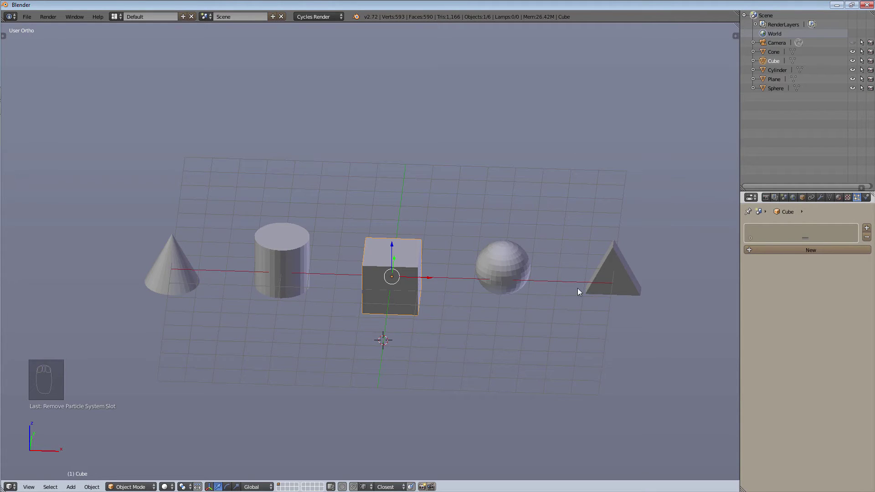
Select the wedge, sphere, cube, cylinder and cone together and move them to layer 20.
right_click(597, 281)
shift+right_click(467, 272)
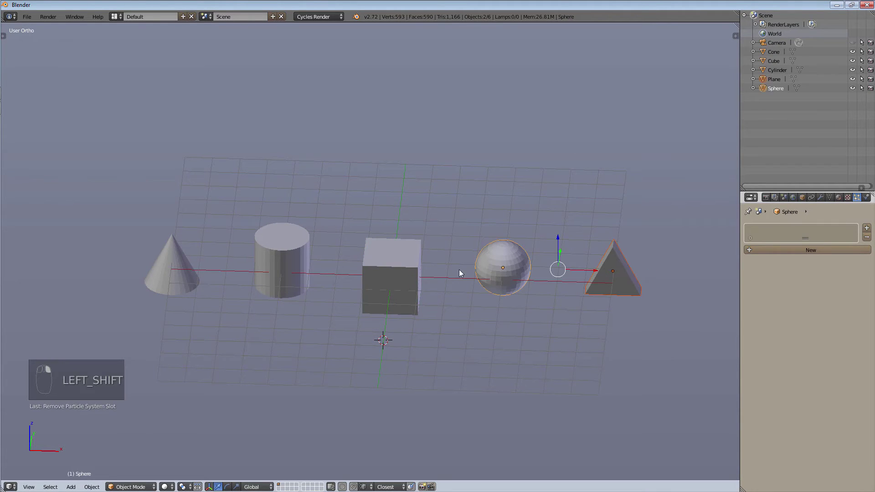
shift+right_click(414, 272)
shift+right_click(252, 258)
shift+right_click(169, 270)
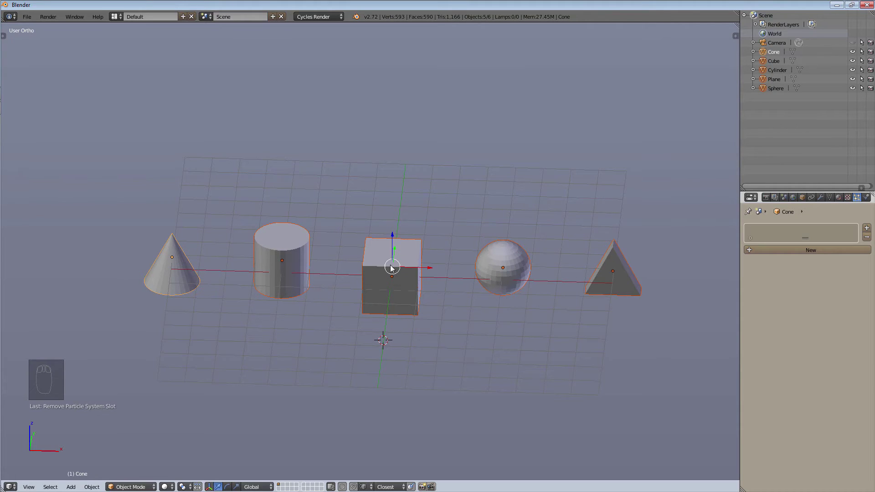
key(m)
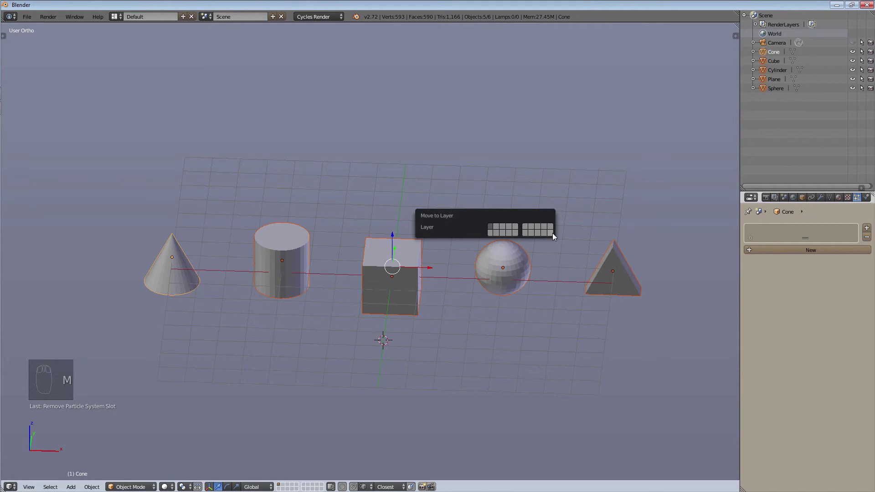
click(404, 348)
key(KP_8)
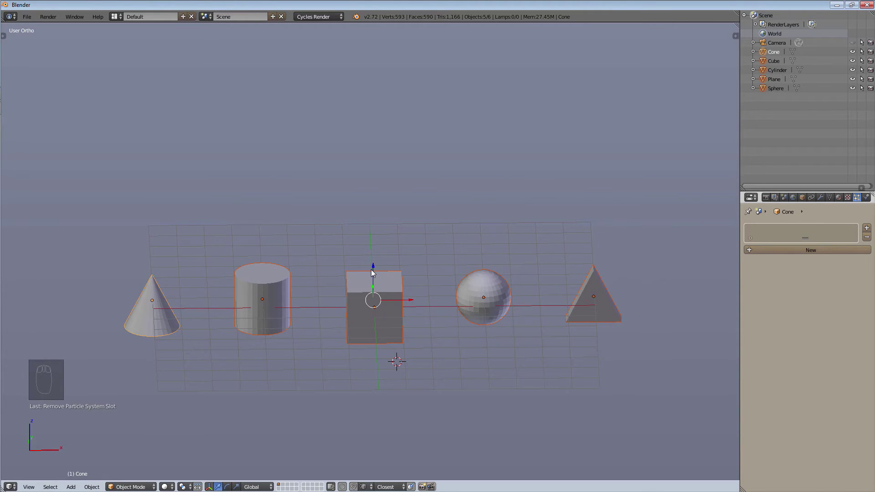
key(m)
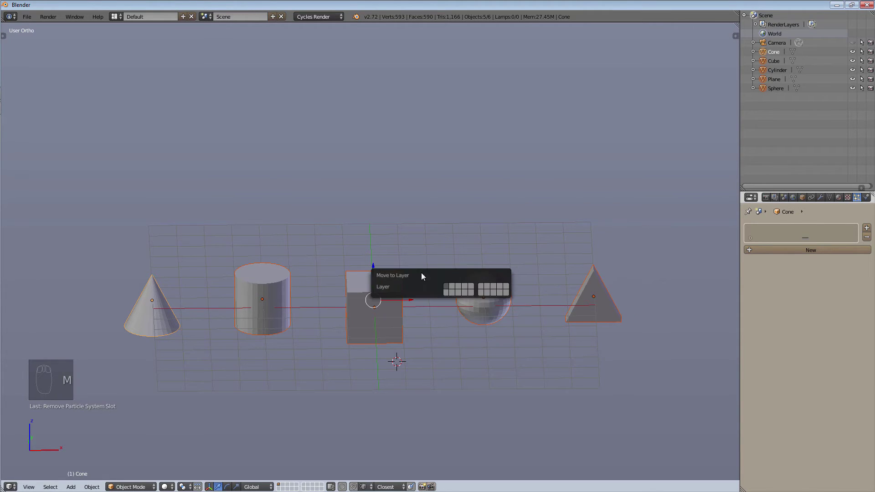
click(506, 294)
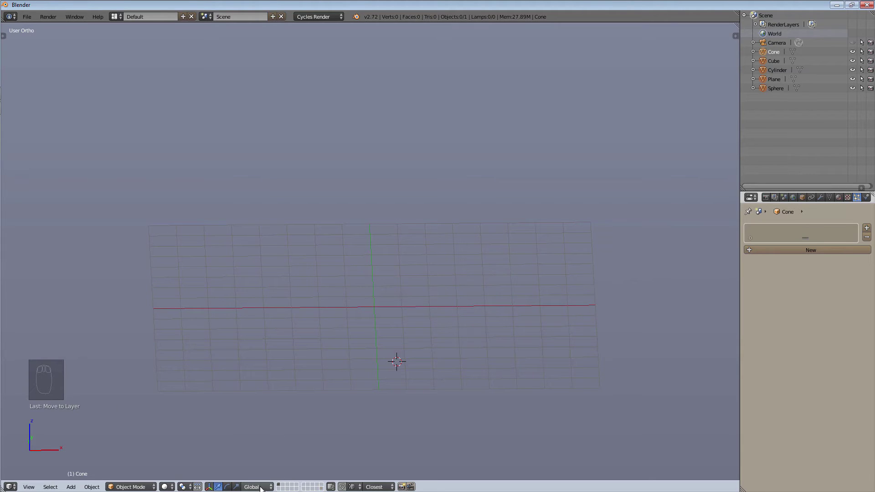
Switch the viewport to layer 20 to show the five shapes.
click(281, 486)
key(2)
scroll(455, 294, up, 3)
scroll(435, 306, down, 1)
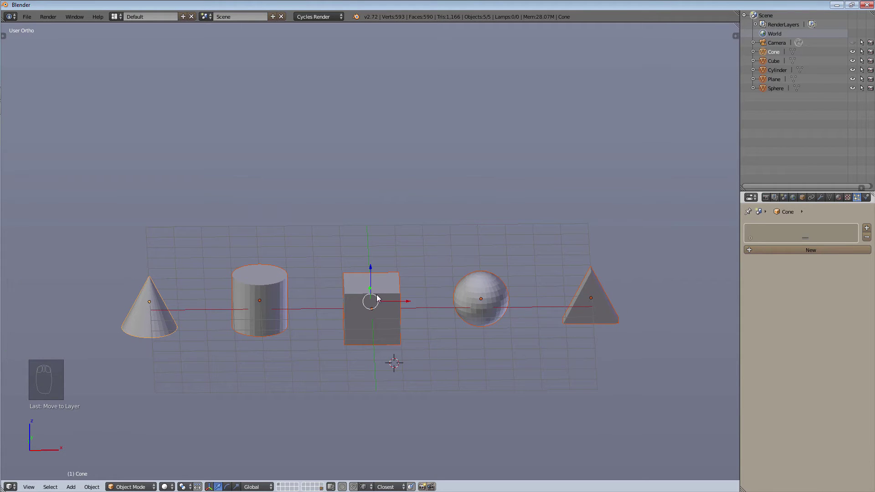
Create a new object group with the default name from the five selected shapes.
key(t)
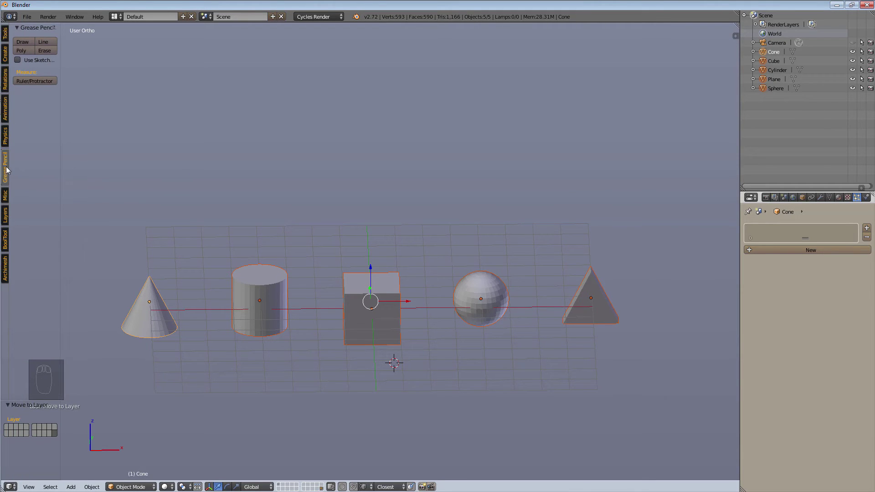
ctrl+scroll(7, 169, up, 1)
ctrl+scroll(7, 170, up, 1)
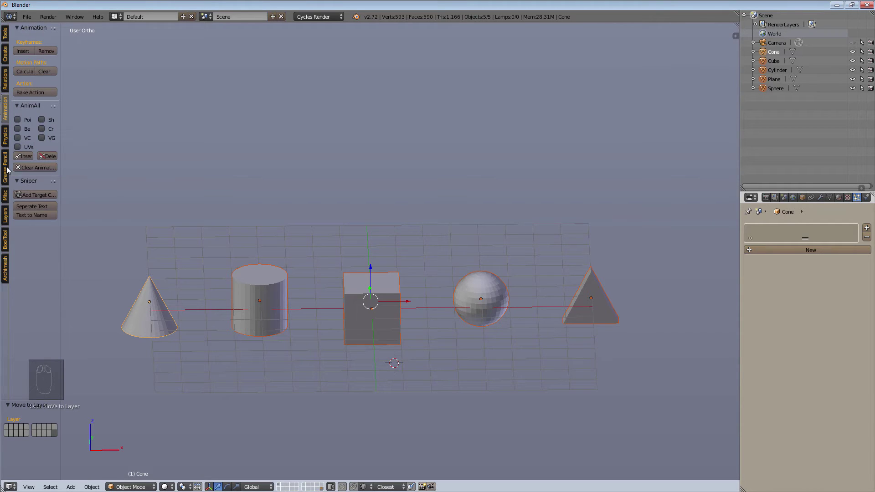
ctrl+scroll(7, 170, up, 1)
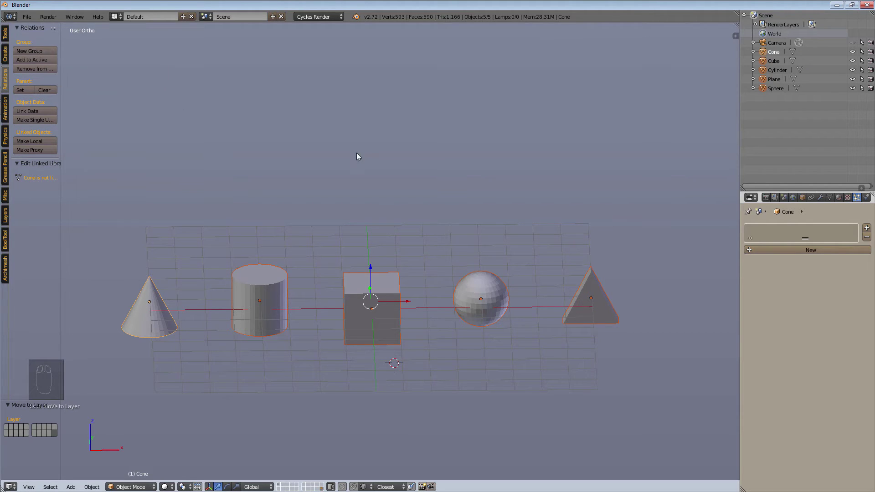
key(ctrl+g)
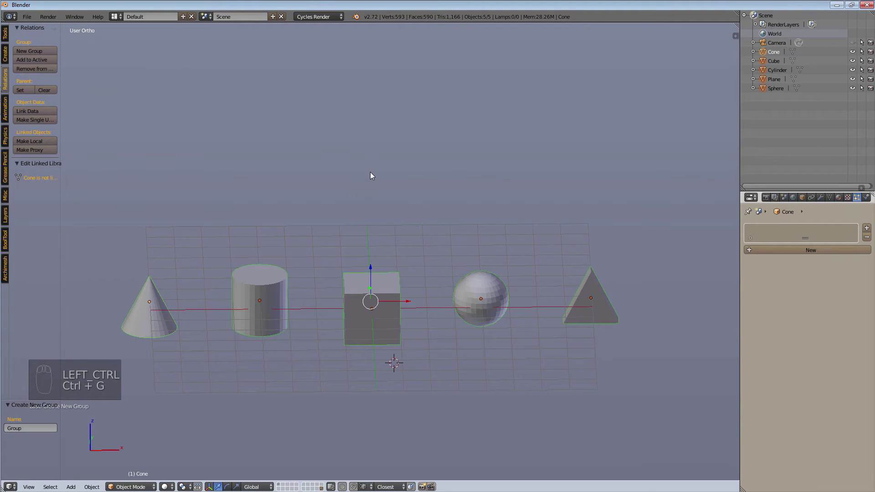
middle_drag(313, 182, 276, 196)
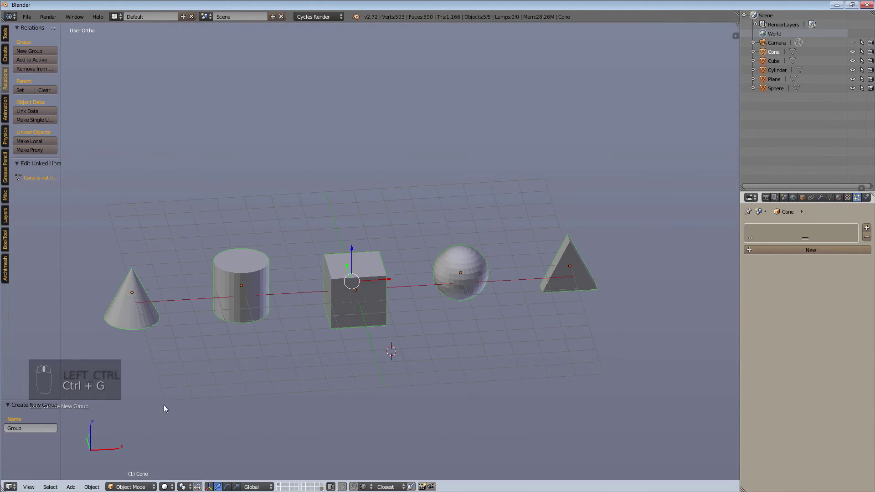
key(t)
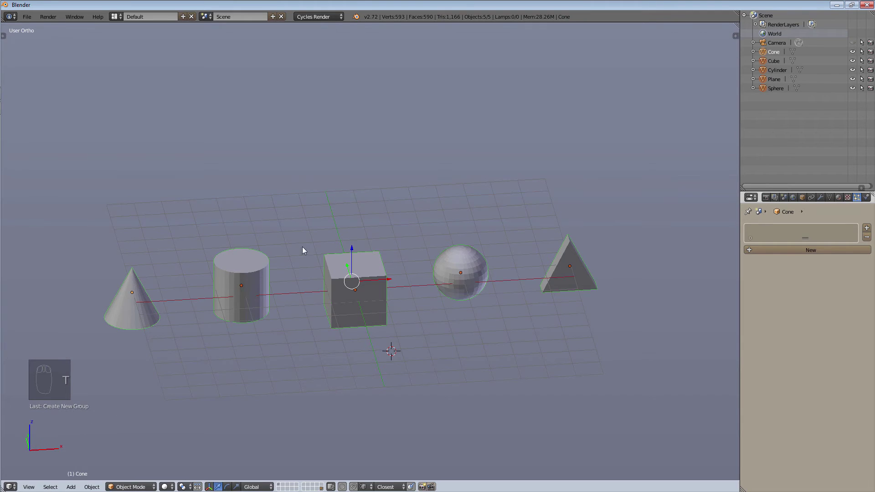
middle_drag(302, 247, 297, 264)
Toggle the selection of all shapes repeatedly to compare their grouped outlines.
key(a)
key(a)
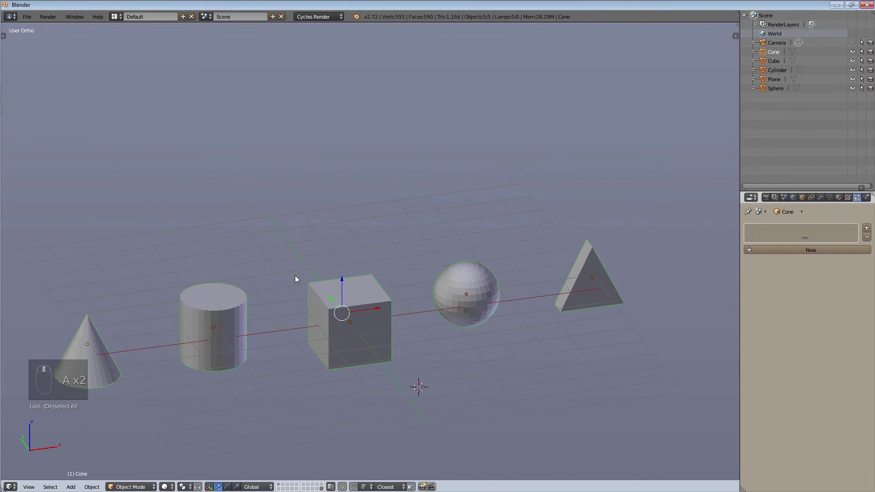
key(a)
key(a)
key(a)
scroll(296, 275, down, 2)
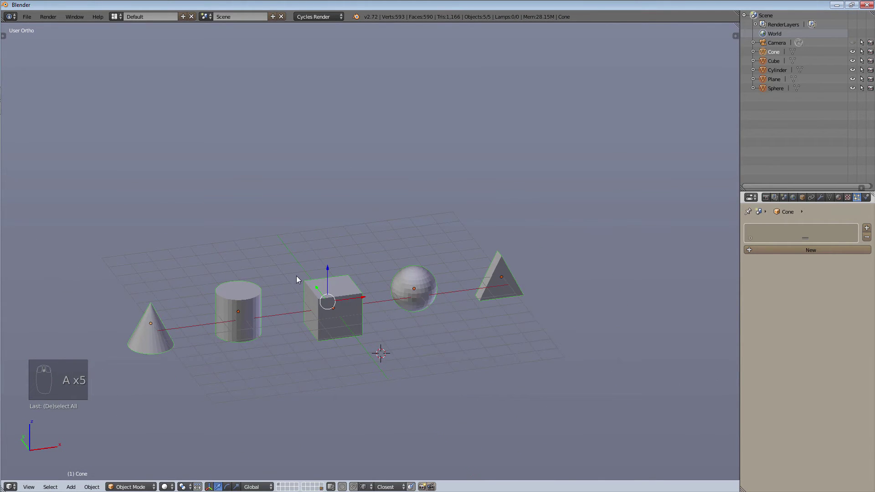
Undo the selection toggles and the group creation, leaving the five shapes selected but ungrouped.
key(ctrl+z)
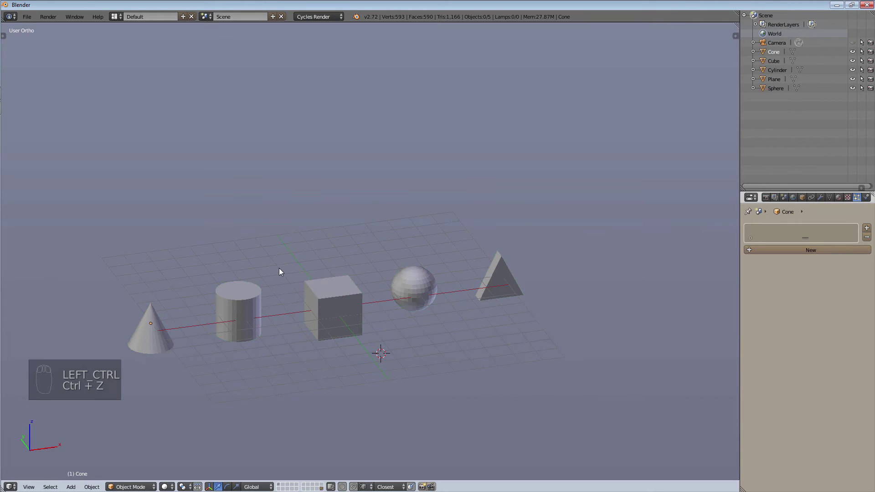
key(a)
key(ctrl+z)
key(ctrl+z)
key(ctrl+z)
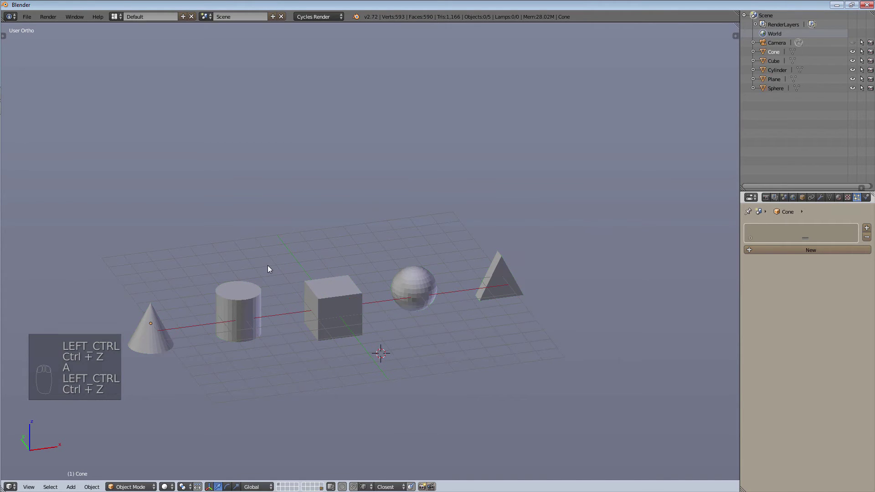
key(ctrl+z)
key(a)
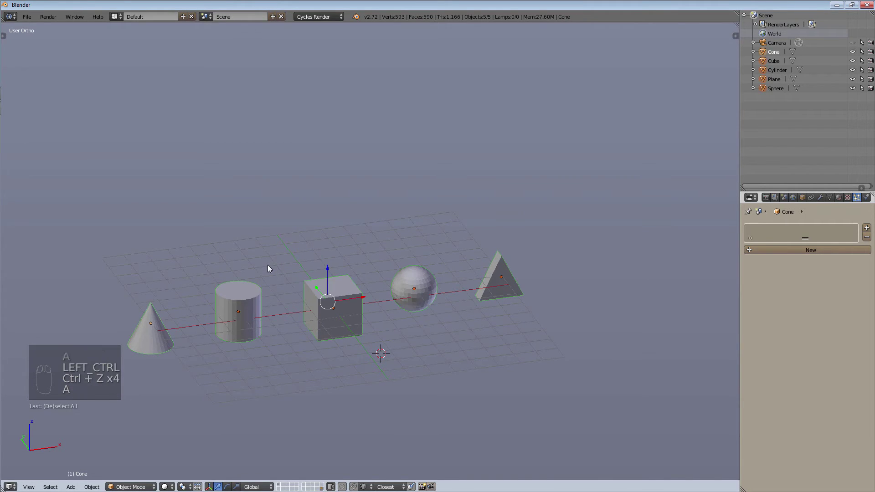
key(ctrl+z)
key(ctrl+z)
key(ctrl+z)
key(ctrl+z)
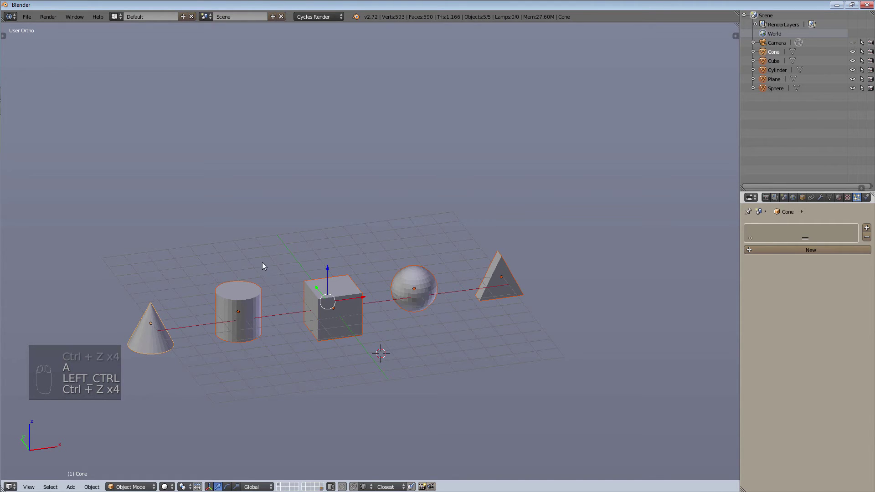
Create a new group from the five selected shapes and name it Shapes.
key(t)
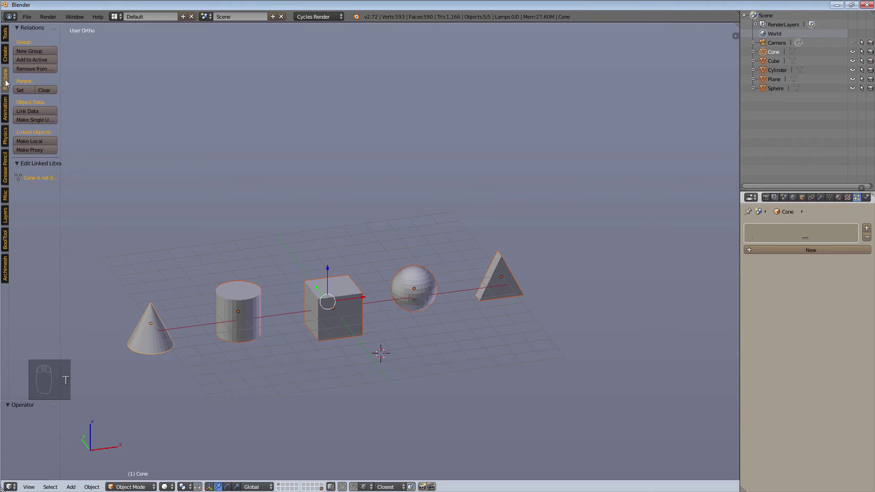
click(33, 51)
click(51, 430)
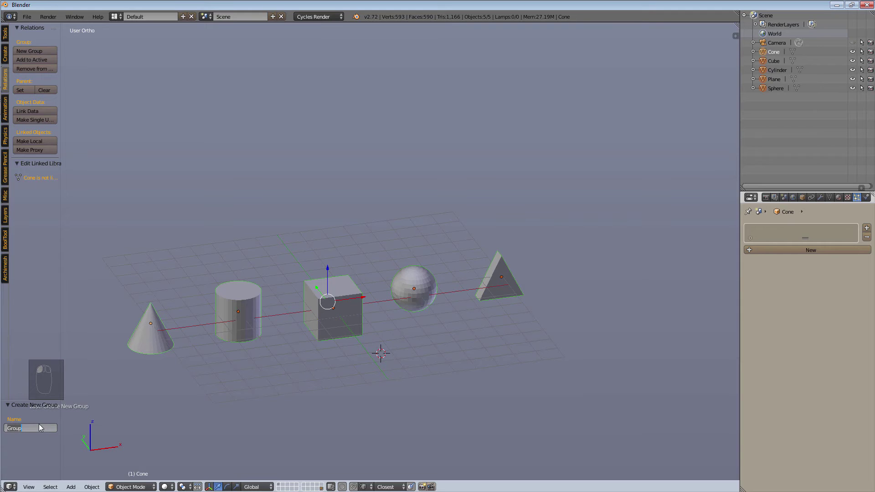
text(Shapes)
key(Return)
key(t)
Examine the group assignment in the object properties for the cone, cube, sphere and wedge in turn.
click(802, 197)
scroll(802, 329, down, 1)
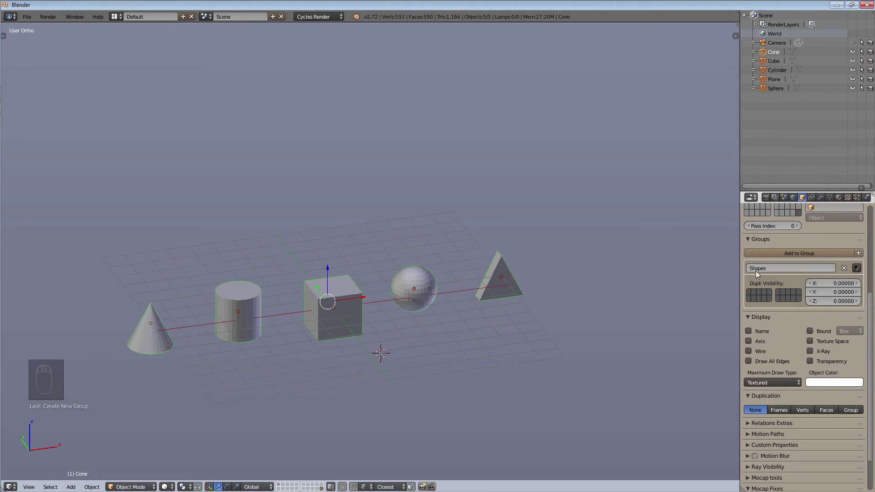
right_click(341, 313)
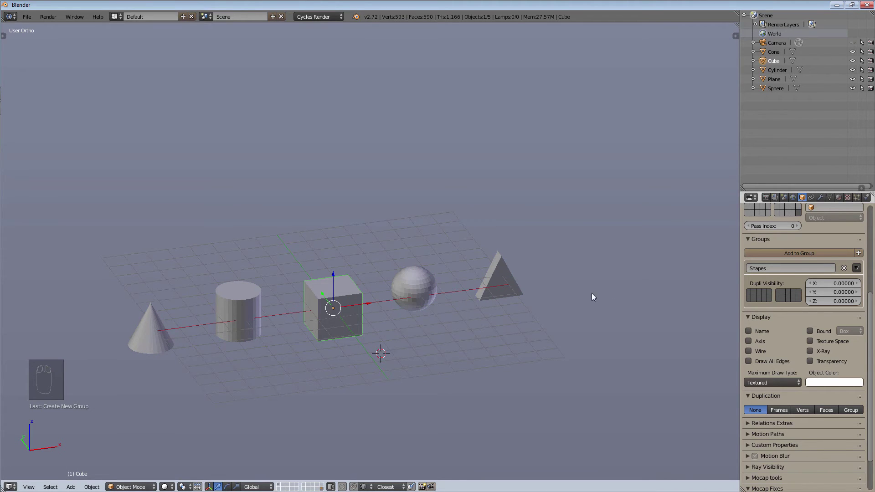
right_click(412, 290)
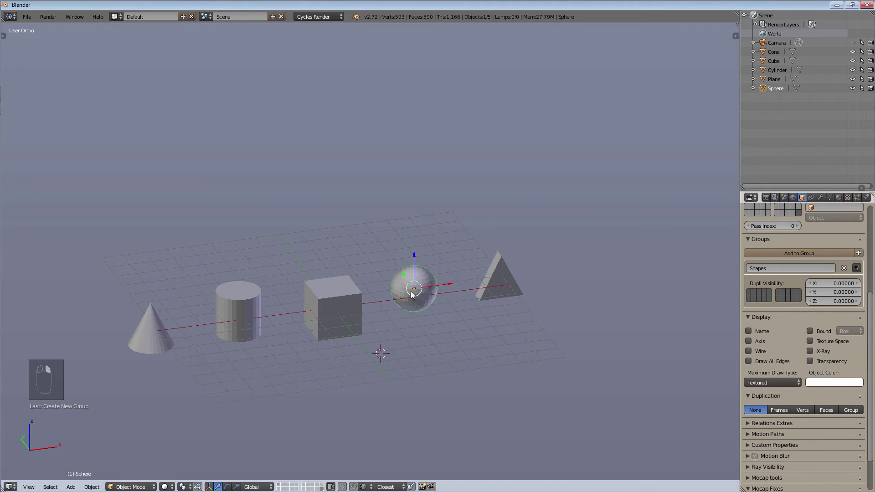
right_click(502, 275)
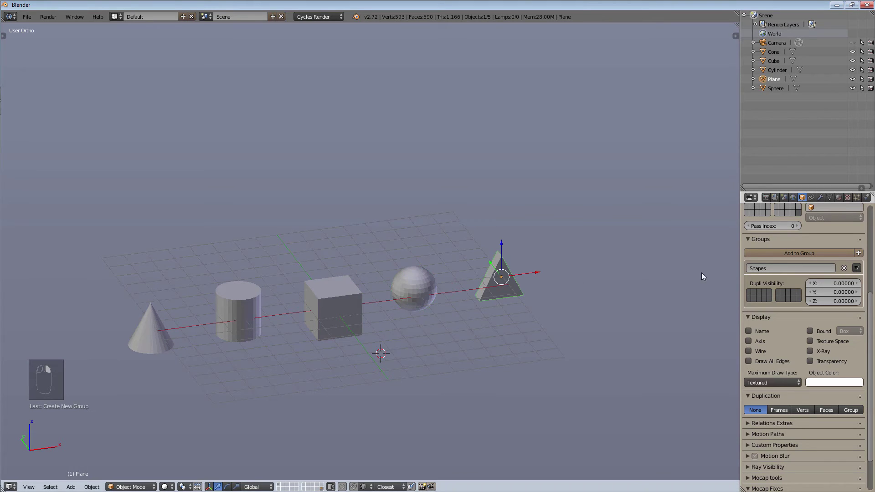
Rename the wedge's group from Shapes to Triangle.
click(794, 270)
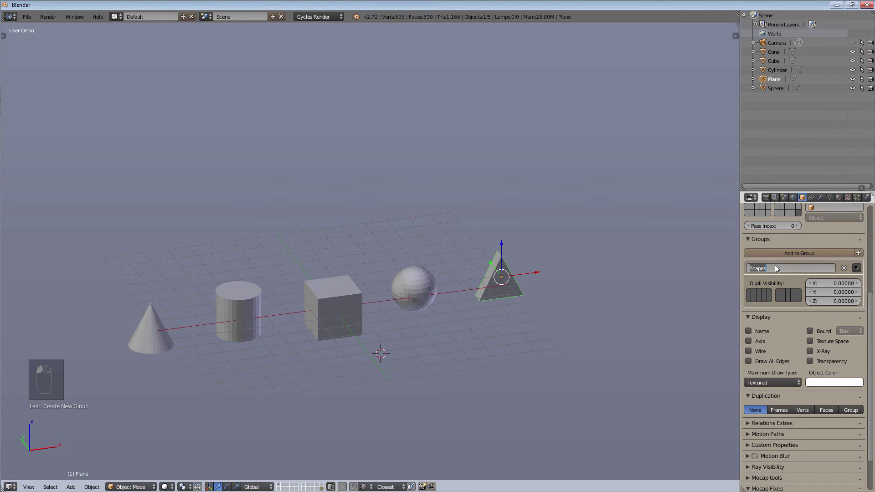
text(Triangle)
key(Return)
Select the sphere, cube and wedge in turn to check the renamed group on each.
right_click(409, 285)
right_click(338, 316)
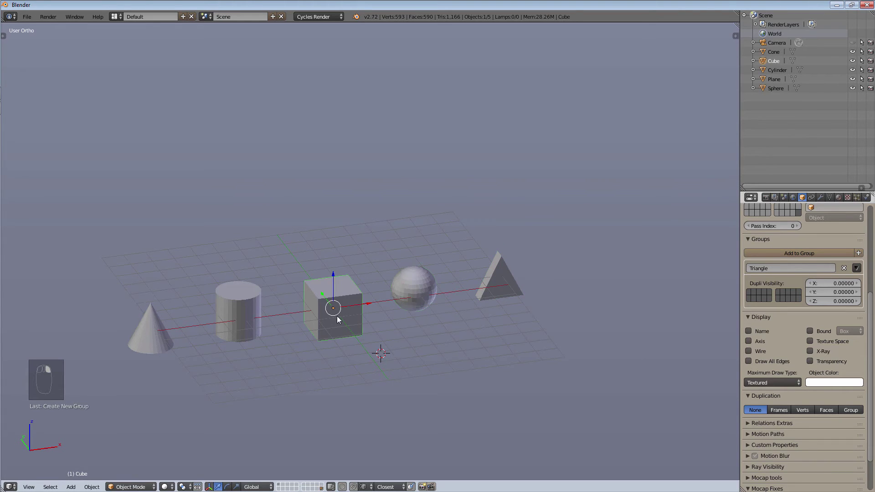
right_click(407, 292)
right_click(507, 278)
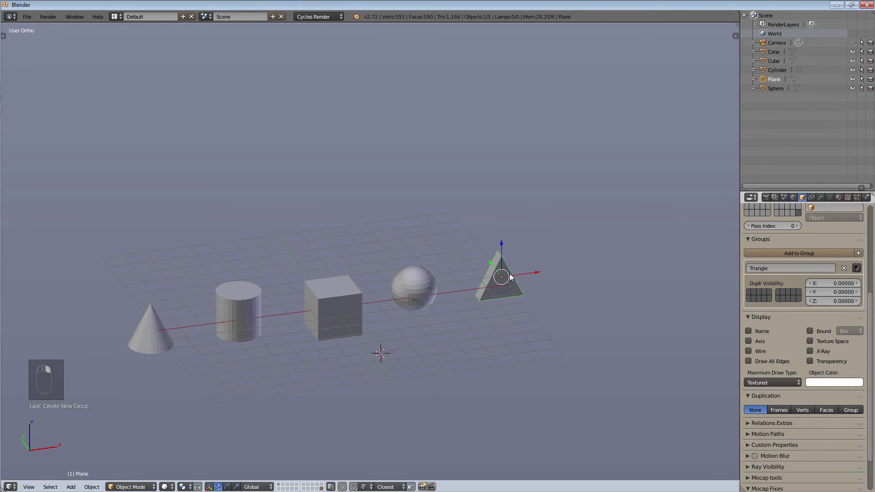
Rename the wedge's group from Triangle back to Shapes.
click(783, 269)
text(Sh)
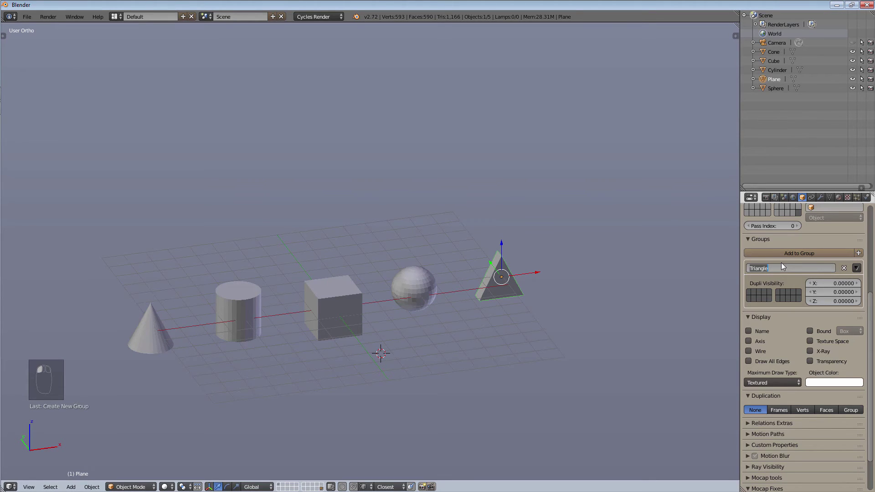
text(apes)
key(Return)
Add a second group named Triangles to the wedge and compare its group assignments with the sphere's.
click(859, 253)
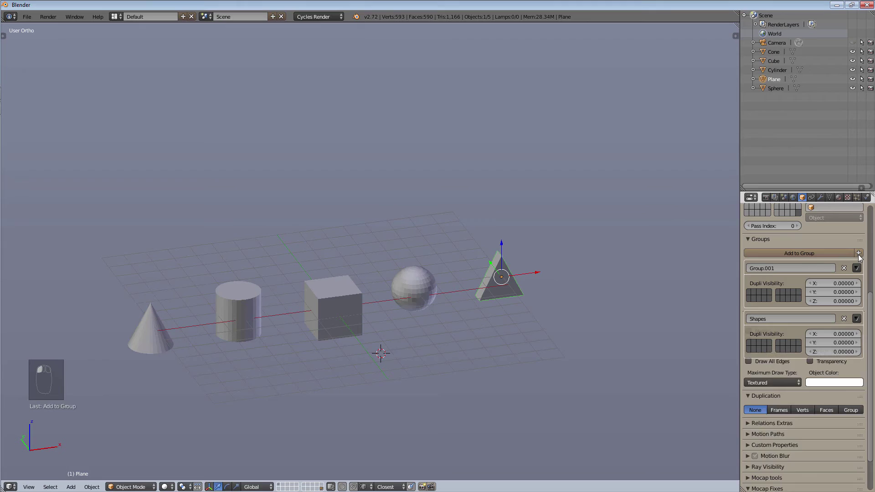
double_click(798, 268)
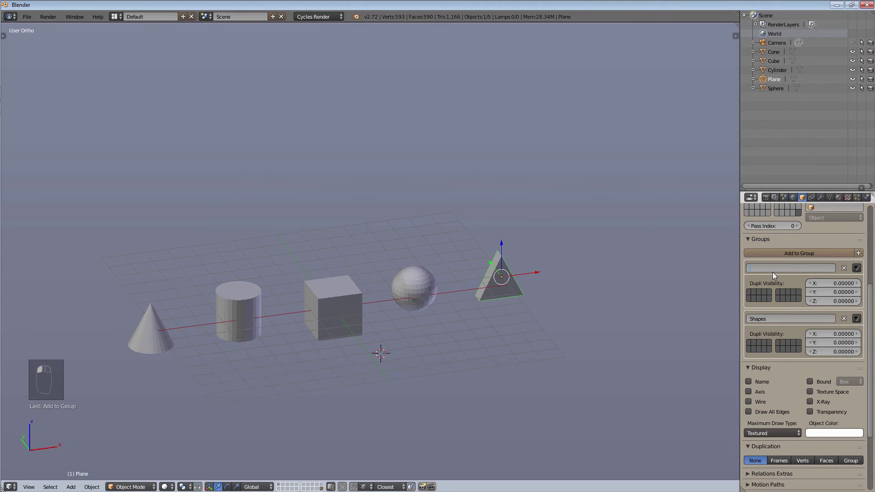
right_click(415, 290)
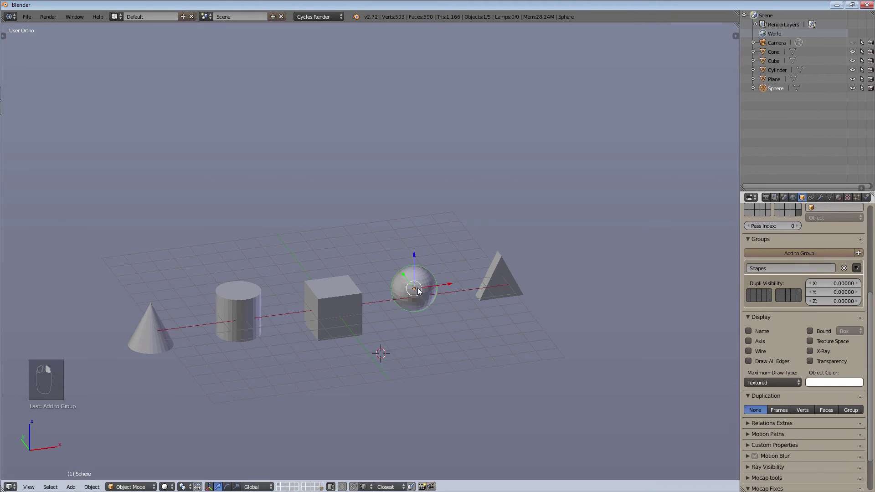
right_click(498, 286)
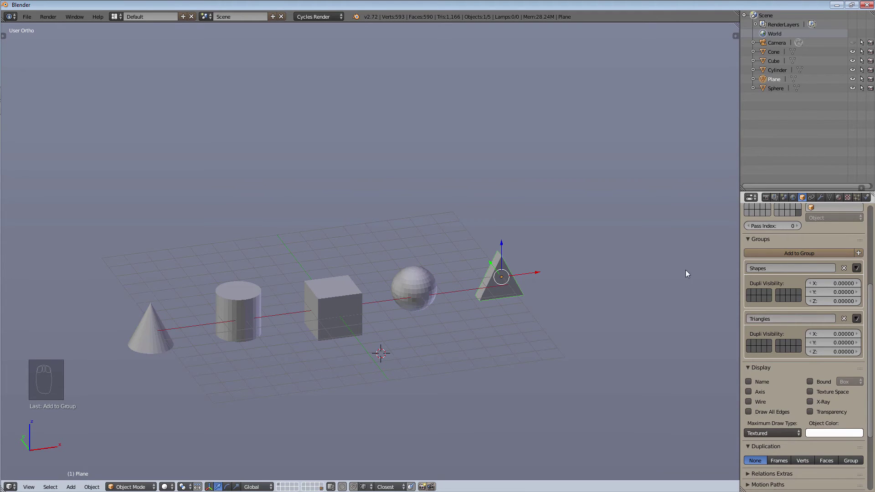
Remove the wedge from the Shapes group and check the group assignment of the other shapes and the wedge.
click(844, 268)
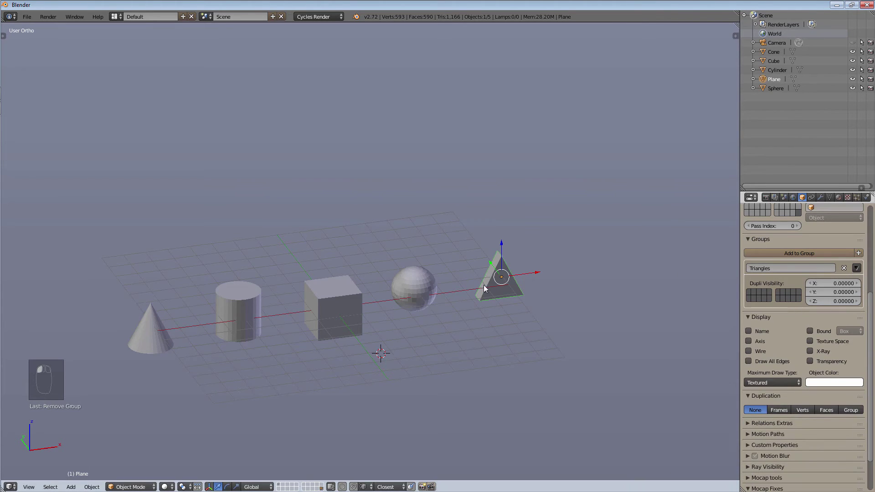
right_click(398, 283)
right_click(333, 301)
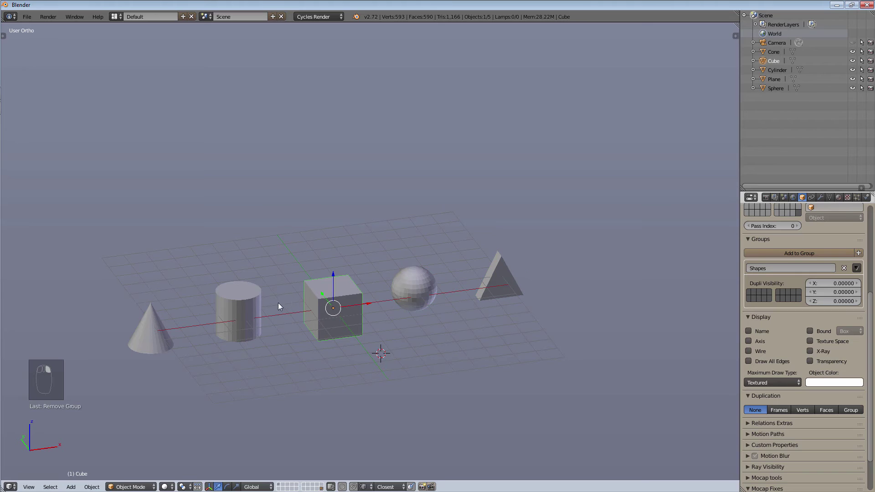
right_click(224, 310)
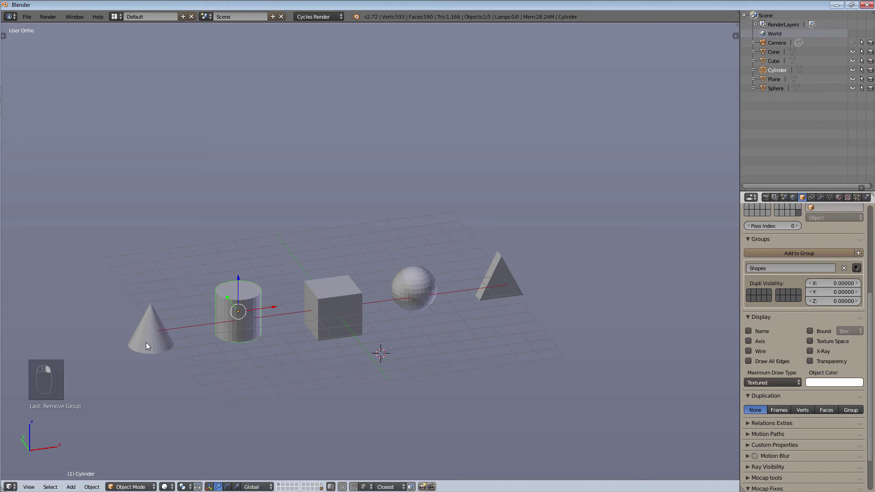
right_click(147, 341)
right_click(499, 283)
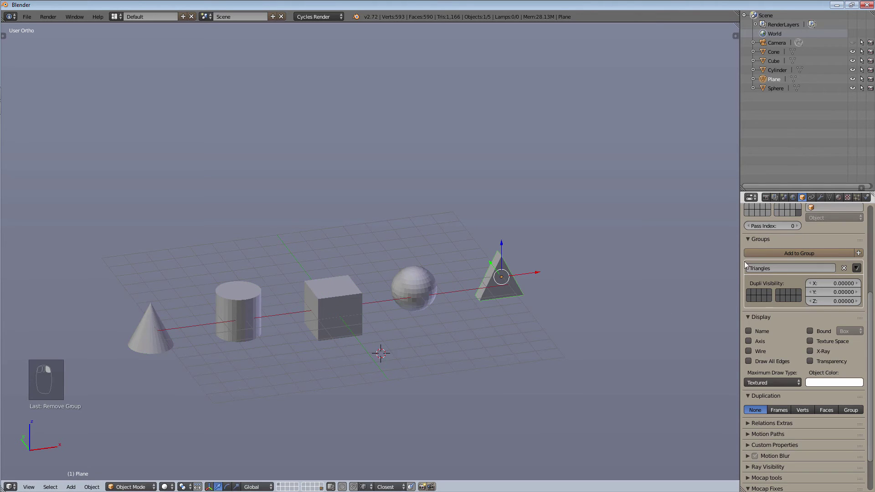
Remove the wedge from the Triangles group and assign it to the existing Shapes group.
click(844, 269)
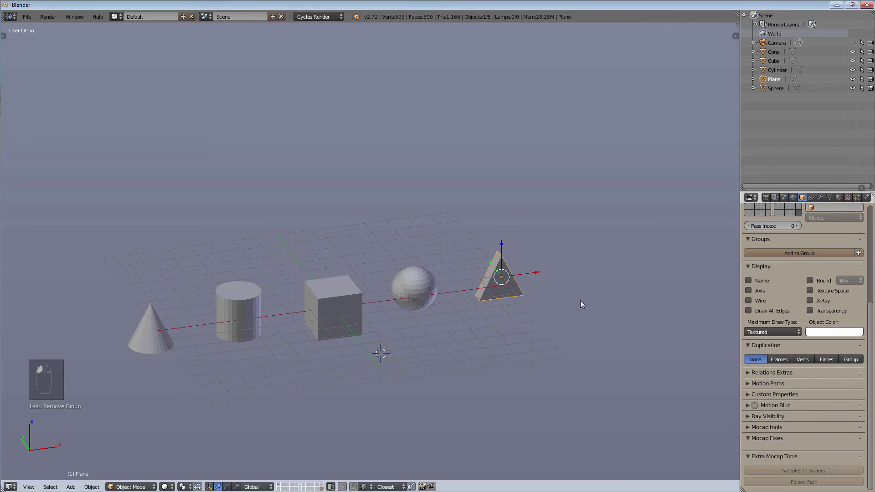
click(833, 253)
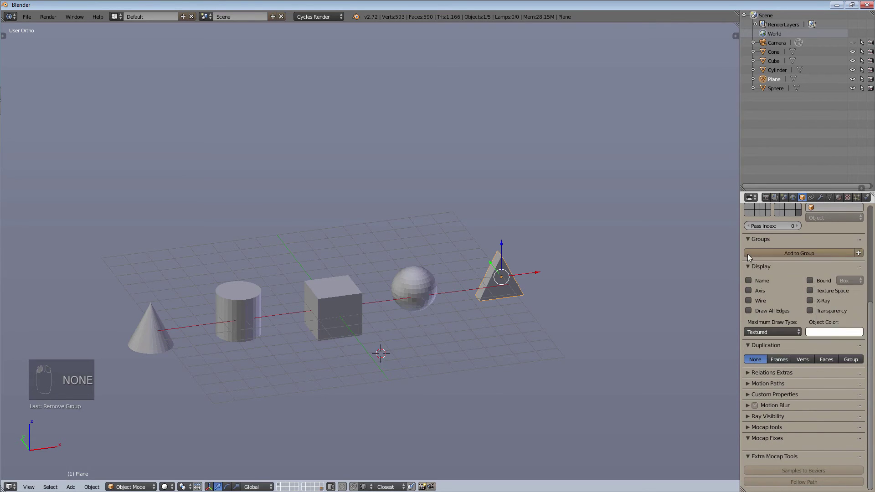
click(756, 251)
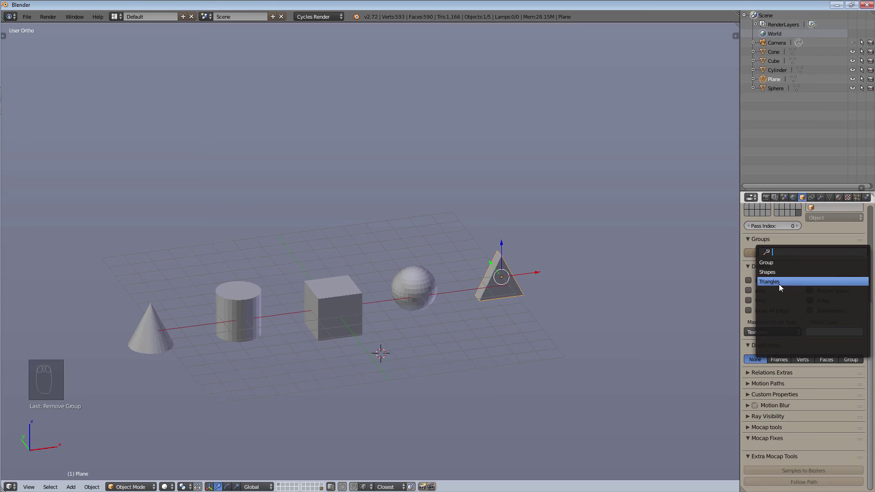
click(783, 272)
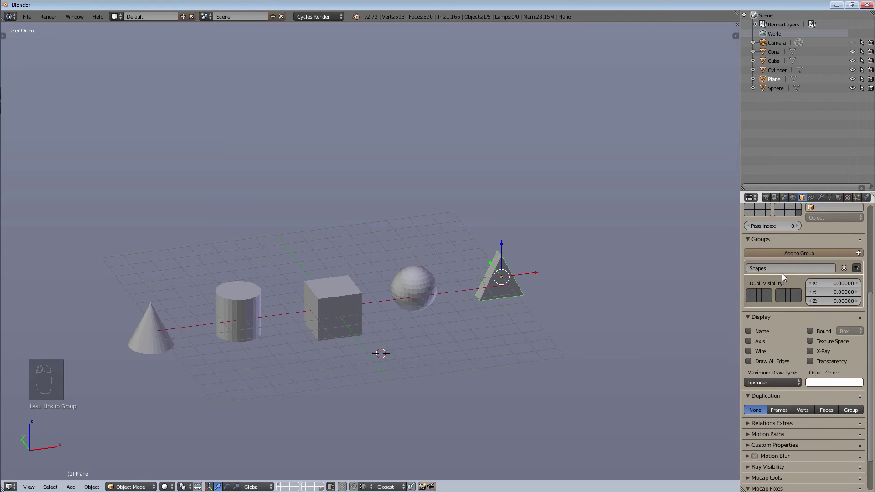
View the wedge's mesh data properties and try an Armature modifier on it.
scroll(785, 328, up, 8)
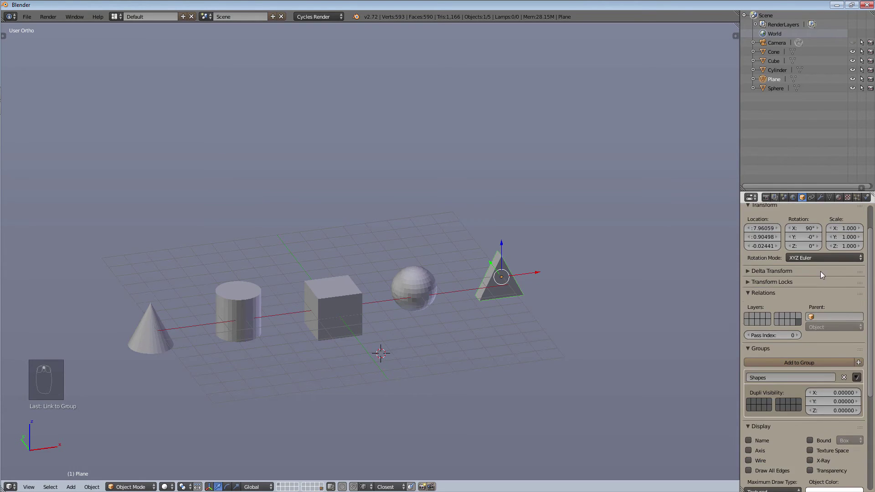
click(829, 197)
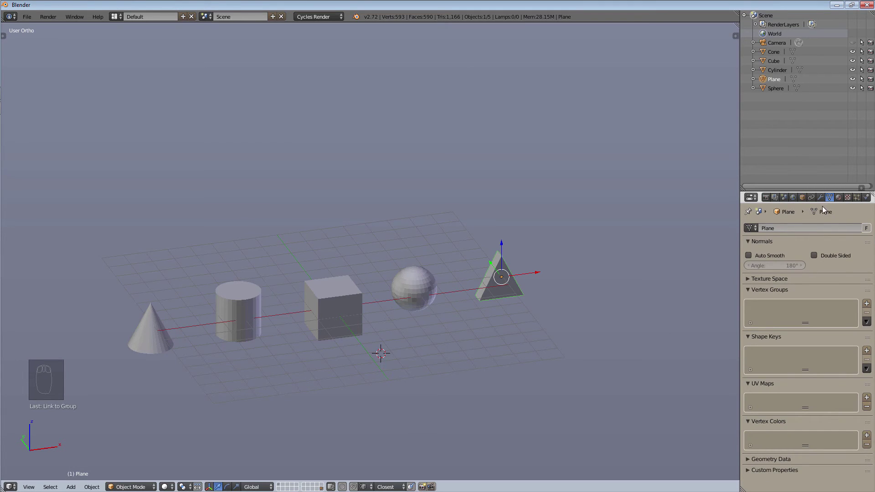
click(822, 198)
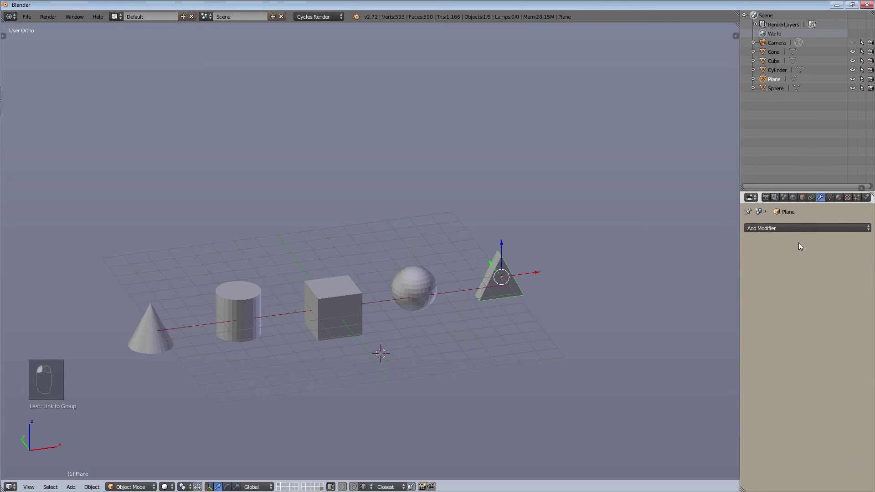
click(823, 228)
click(768, 249)
Select all five shapes, try an Array modifier on the active wedge and remove it.
key(a)
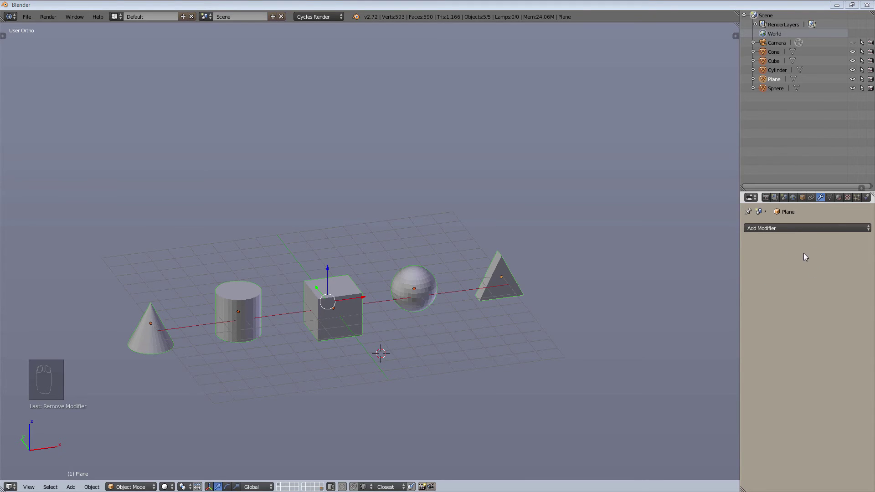
click(814, 229)
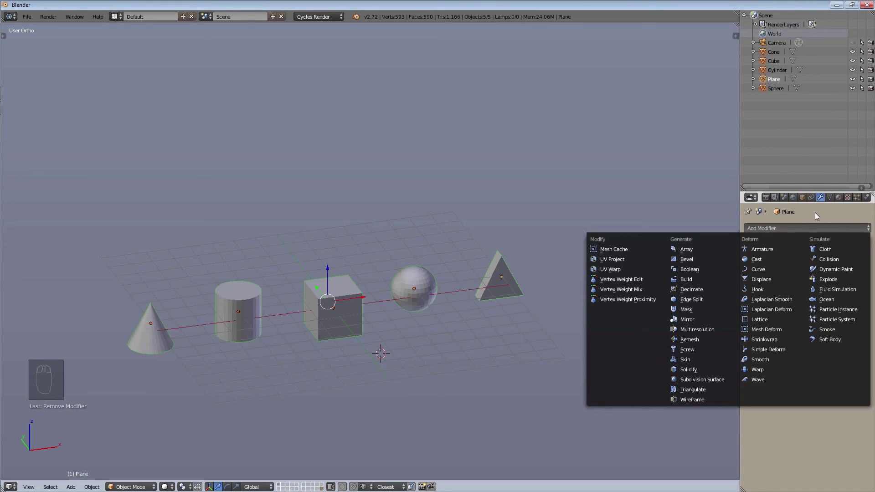
click(816, 212)
click(807, 227)
click(726, 251)
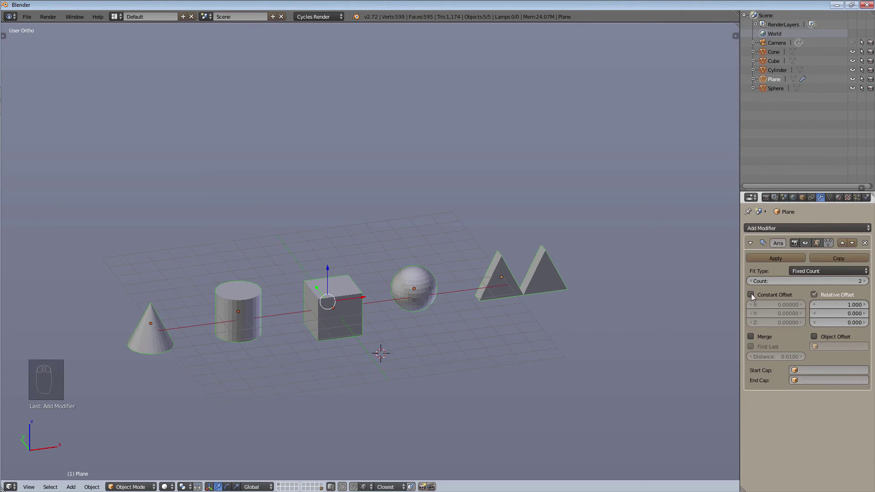
click(865, 243)
Try a Decimate modifier on the wedge, look through its vertex group choices and remove the modifier.
click(845, 226)
click(712, 287)
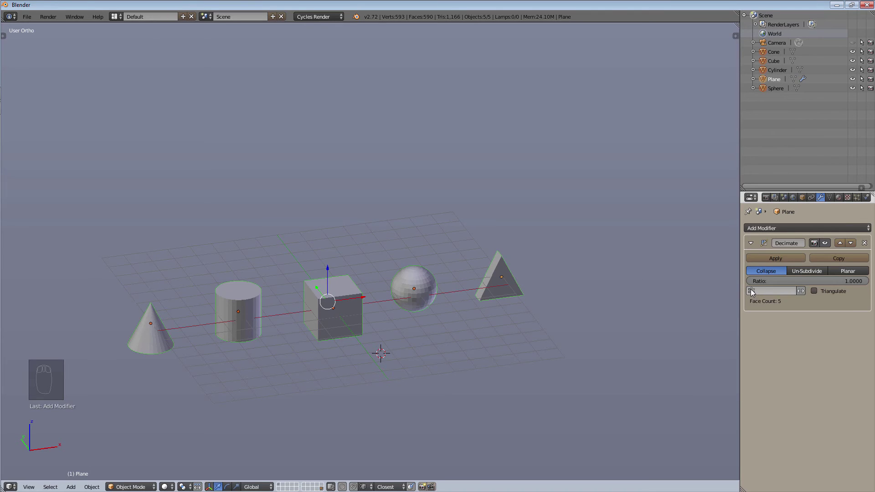
click(754, 293)
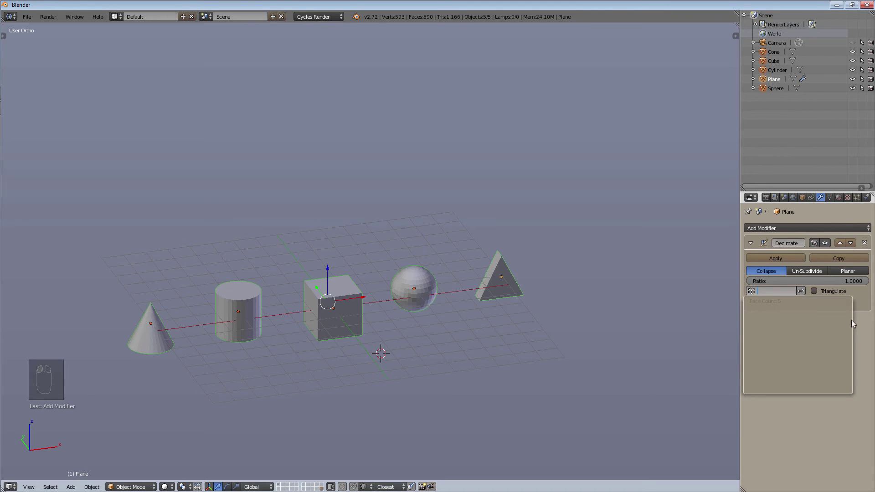
click(864, 242)
Try a Mirror modifier and a Multiresolution modifier on the wedge, removing each one.
click(853, 228)
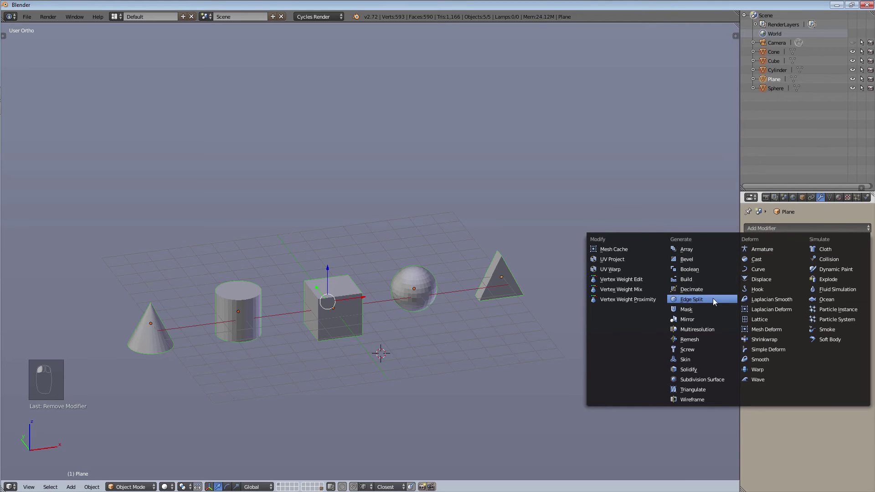
click(704, 322)
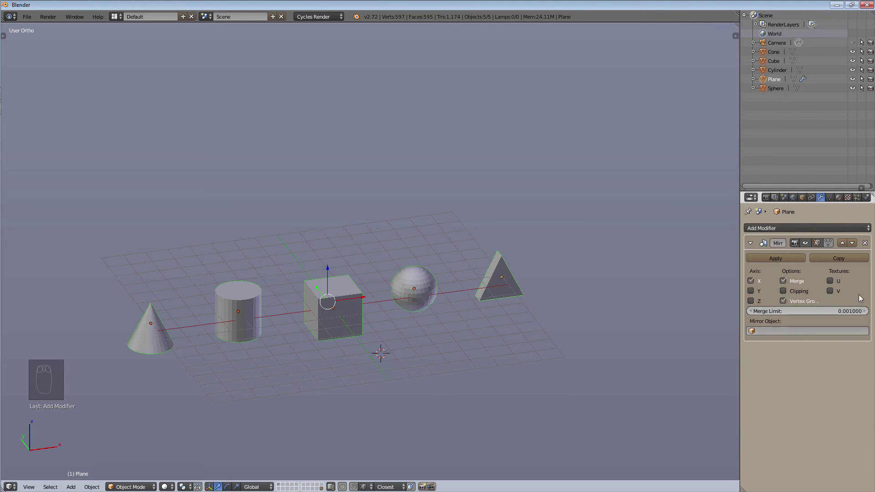
click(856, 229)
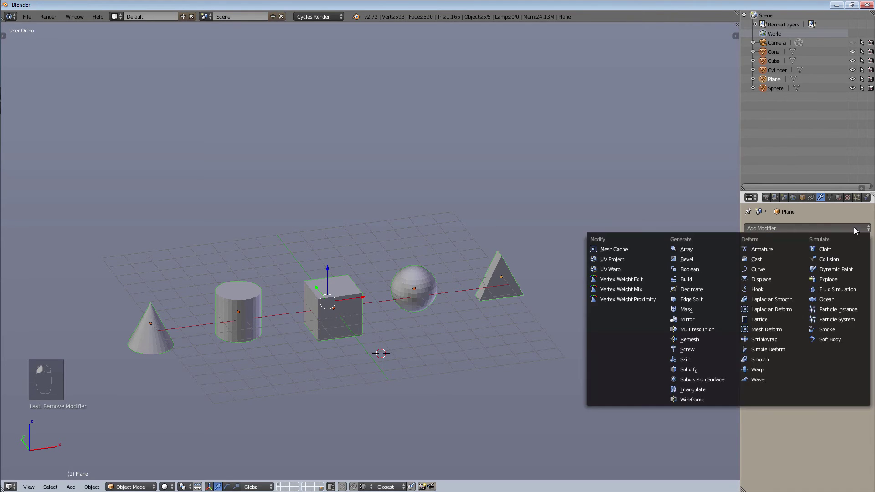
click(718, 329)
click(865, 242)
Try a Mask modifier on the wedge, inspect its vertex group setting and remove the modifier.
click(856, 228)
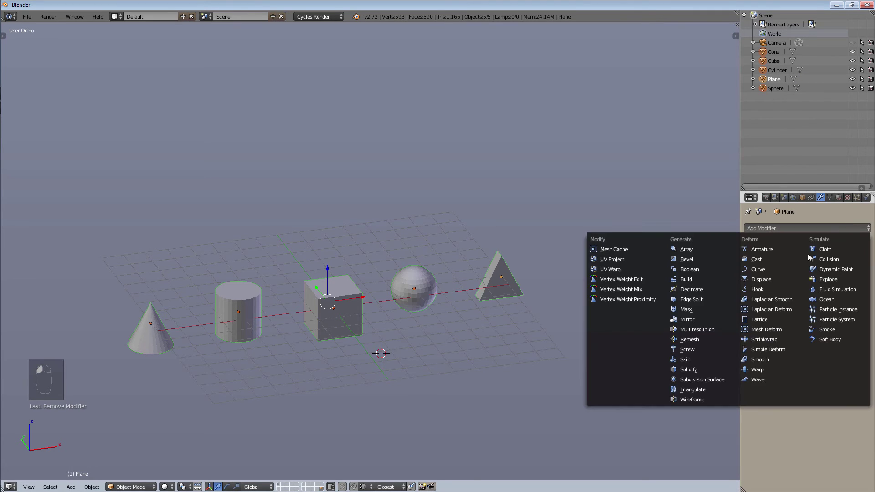
click(713, 309)
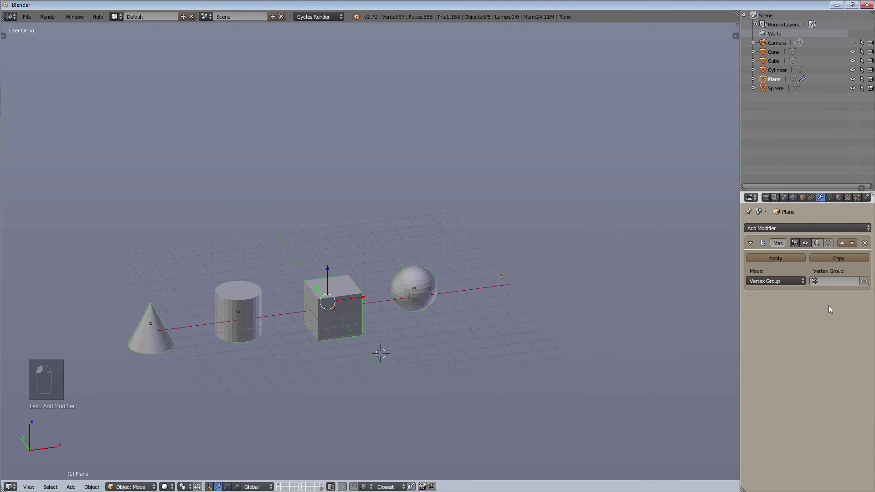
click(835, 280)
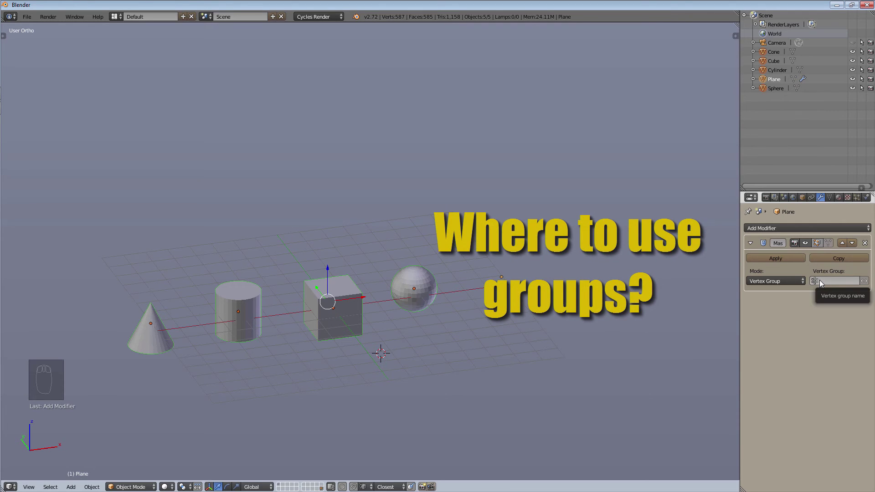
click(865, 243)
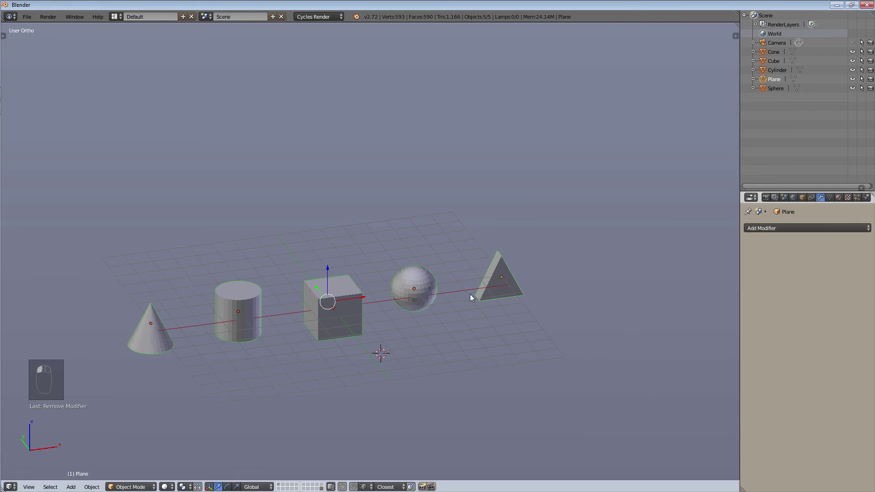
Examine the row of shapes from the front along with the wedge's particle and mesh data properties.
middle_drag(483, 325, 435, 307)
scroll(491, 301, down, 1)
middle_drag(491, 301, 425, 254)
scroll(438, 287, up, 4)
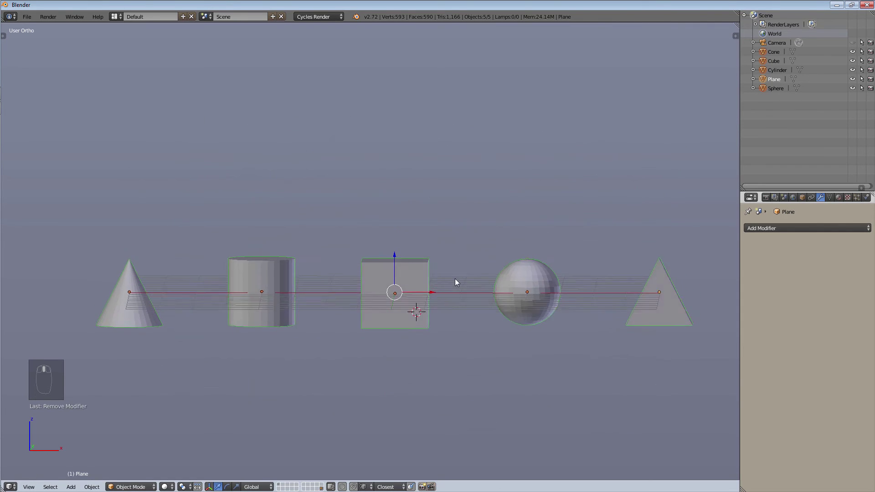
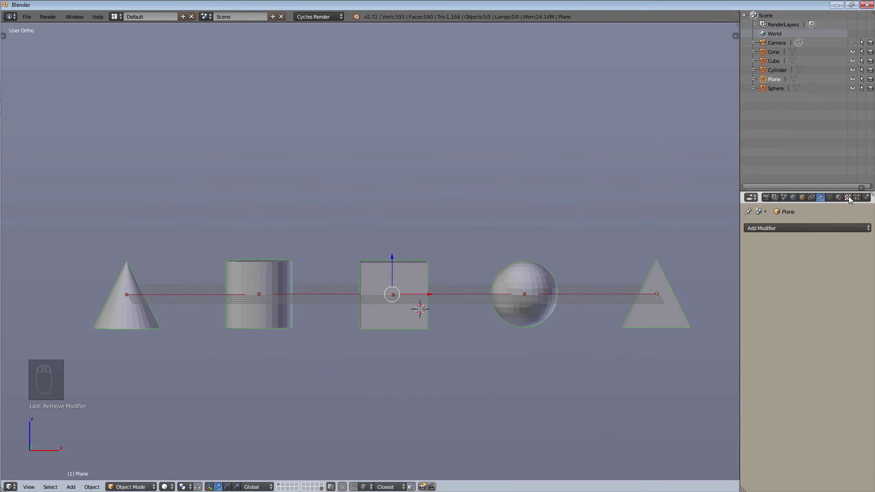
click(857, 198)
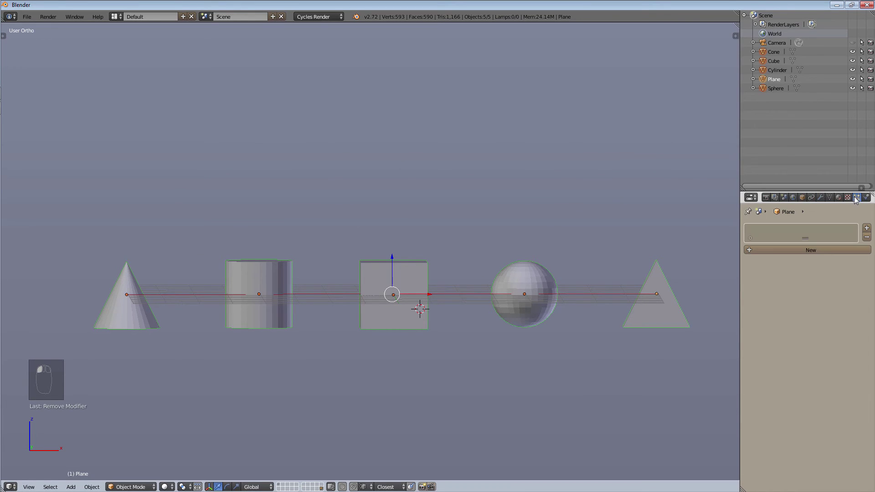
click(830, 197)
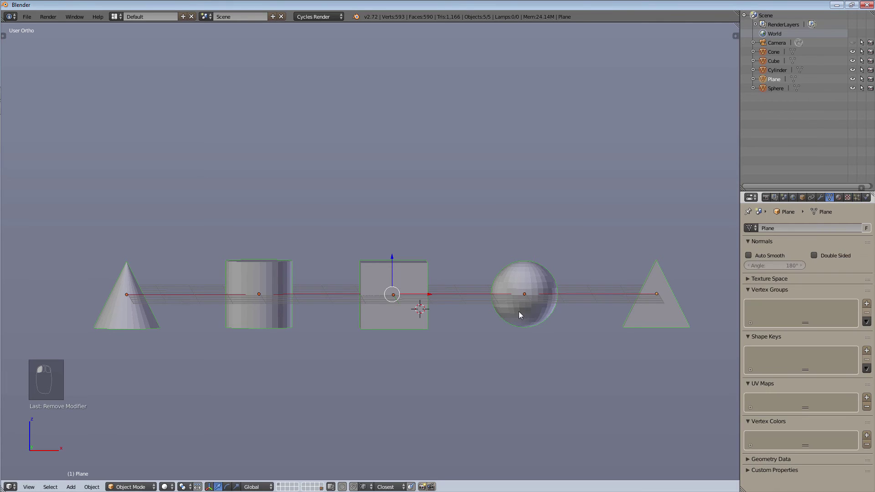
scroll(408, 184, down, 3)
scroll(396, 192, up, 4)
middle_drag(401, 193, 524, 274)
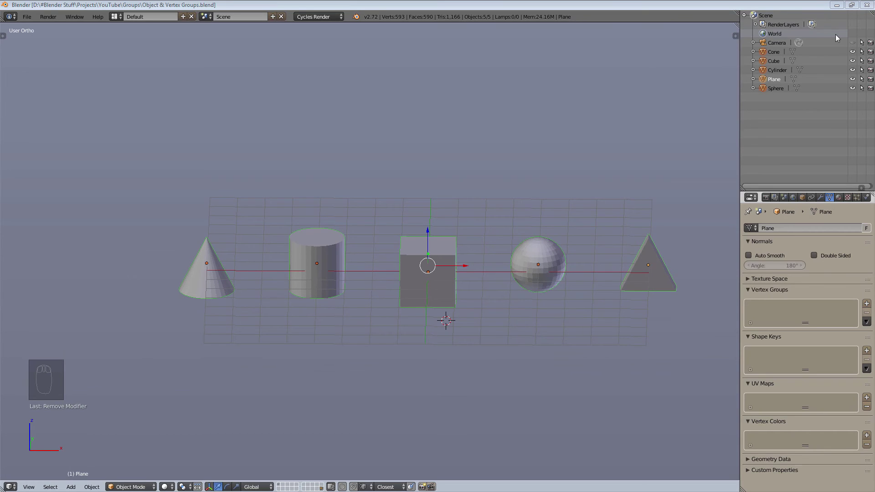
Delete all five shapes from their layer.
key(x)
click(422, 284)
key(a)
key(x)
click(411, 285)
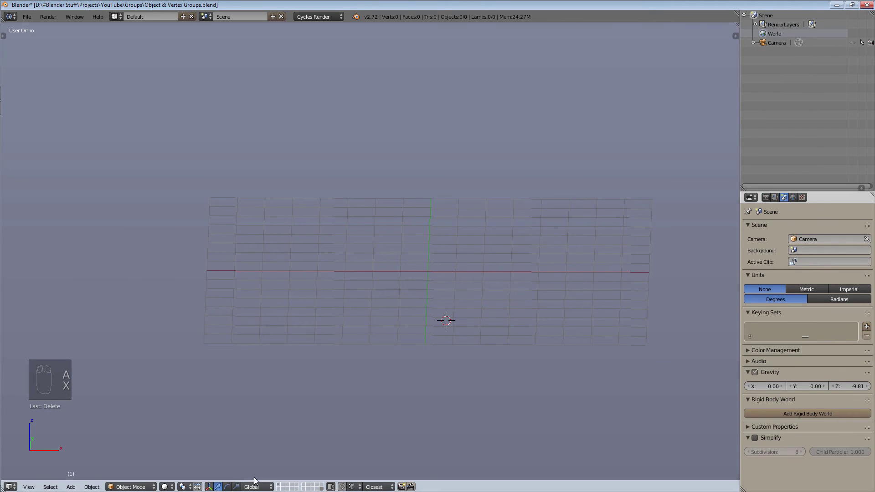
Switch to the first layer and look at the empty scene in the front orthographic view.
click(382, 209)
key(x)
key(KP_1)
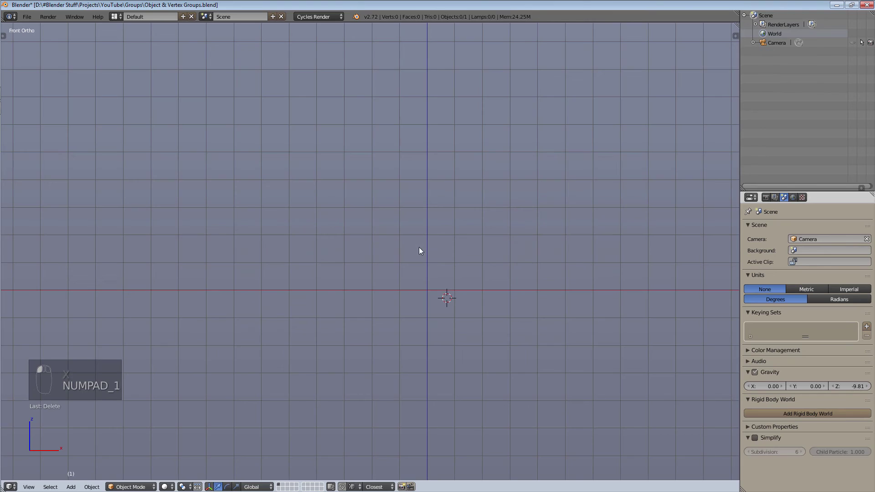
Add a cube mesh to the empty scene at the 3D cursor.
key(shift+a)
mouse_move(428, 288)
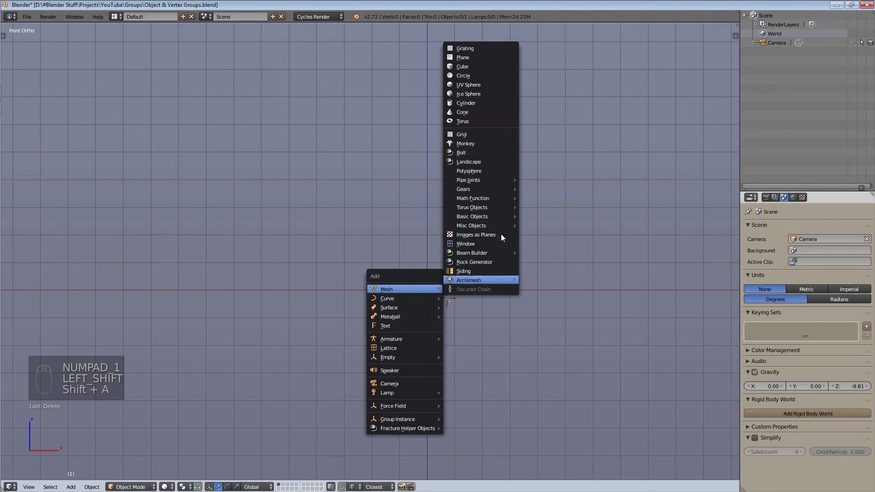
click(472, 68)
Add a second cube a short distance along the negative X direction from the first.
key(shift+a)
mouse_move(319, 284)
click(388, 61)
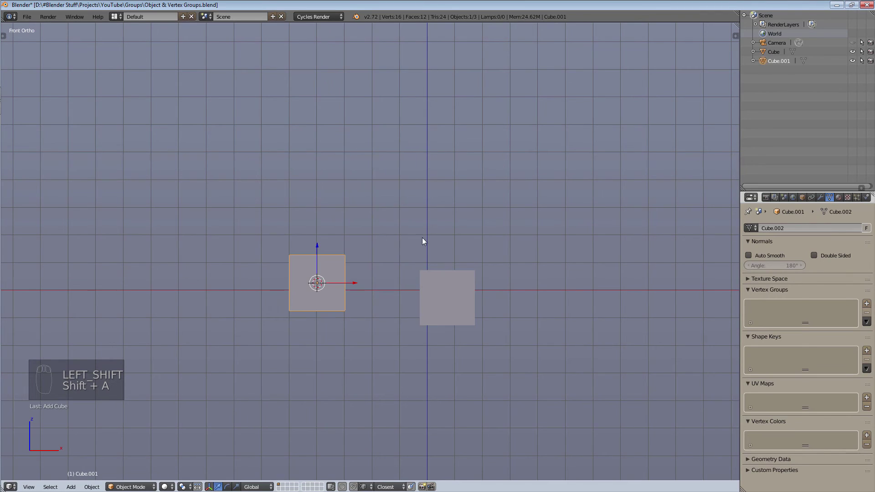
Try putting both cubes in a new object group, check the groups available in the object properties and undo the grouping.
middle_drag(420, 250, 445, 256)
shift+right_click(462, 312)
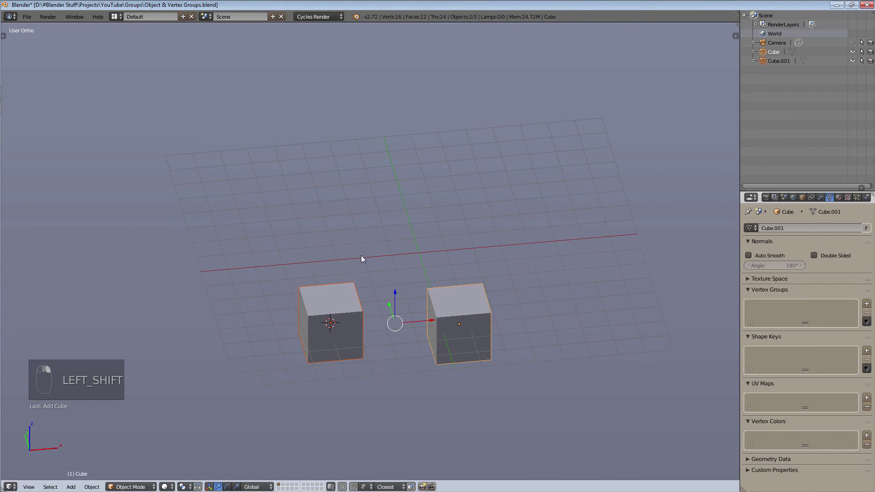
key(ctrl+g)
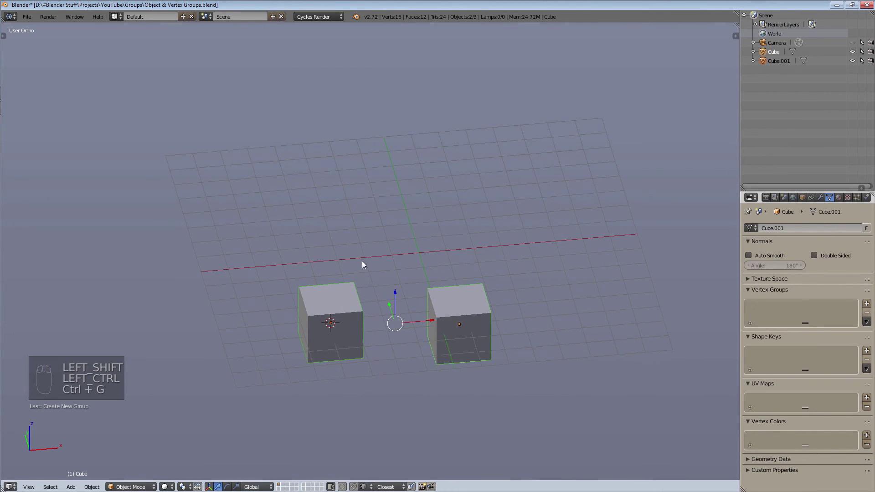
click(803, 198)
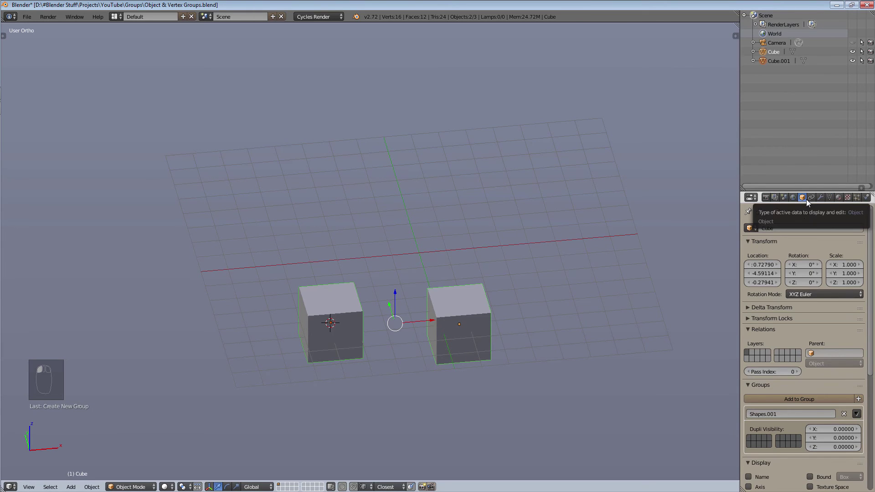
scroll(807, 360, down, 5)
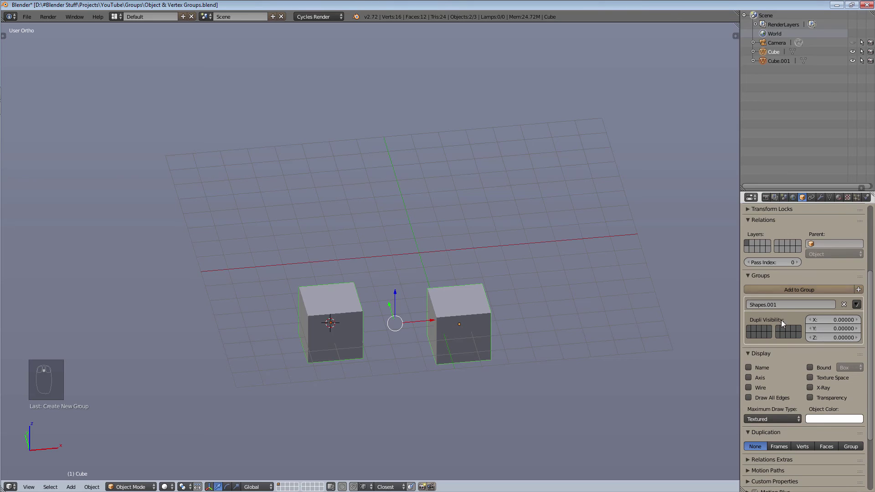
click(772, 289)
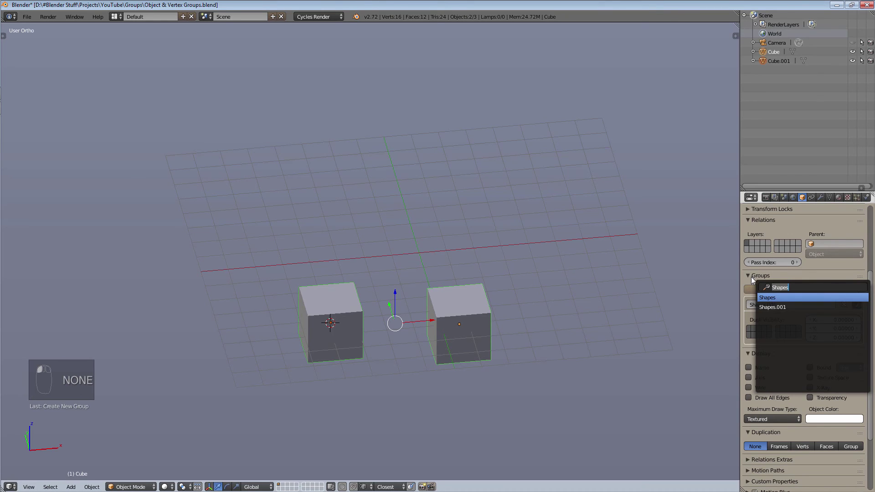
key(ctrl+z)
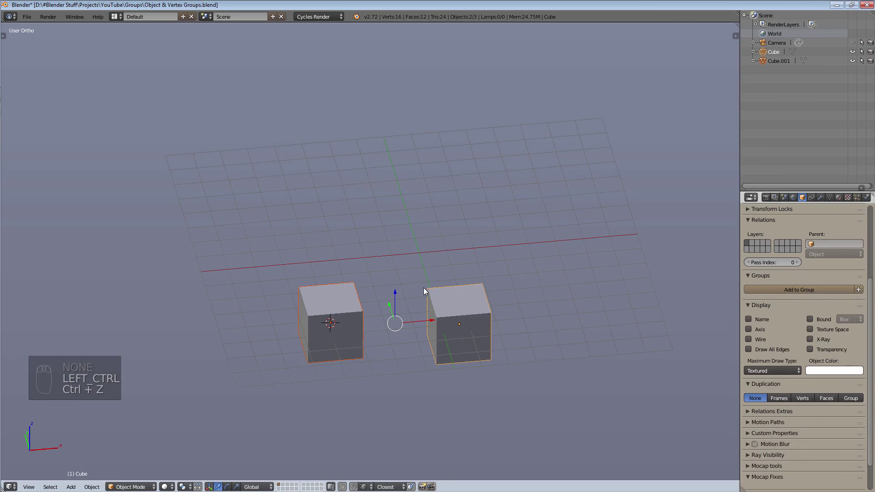
Add the active cube to the existing Shapes group and remove it from that group again.
click(781, 294)
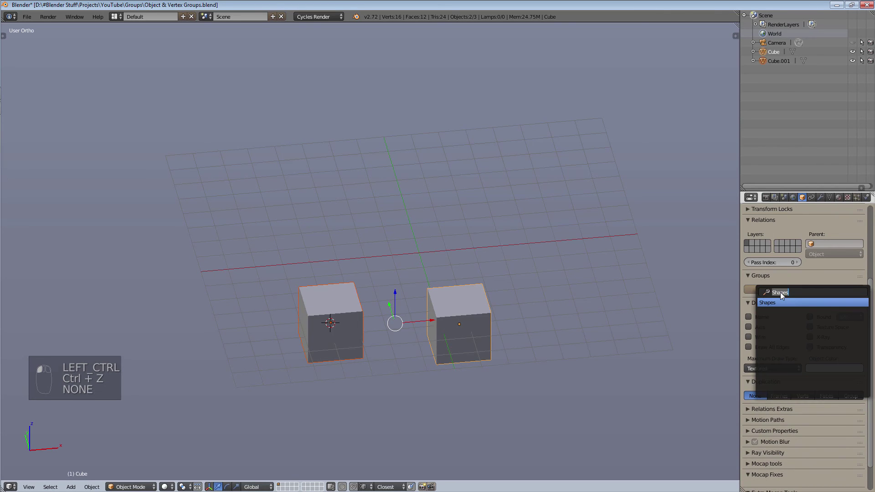
click(780, 302)
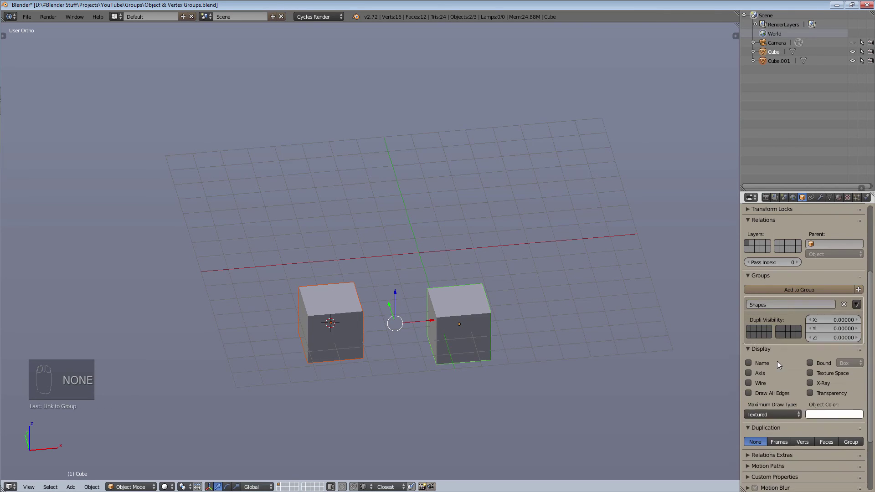
click(845, 305)
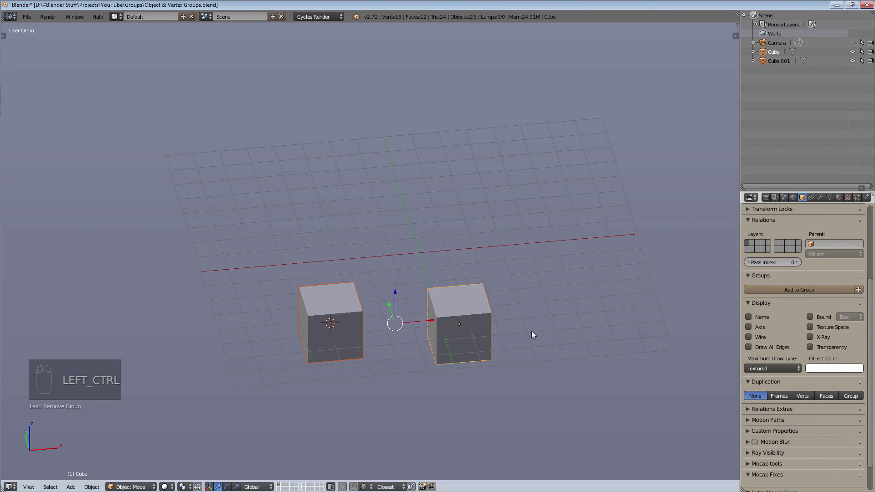
Try grouping both cubes again and moving them to the last layer.
key(ctrl+g)
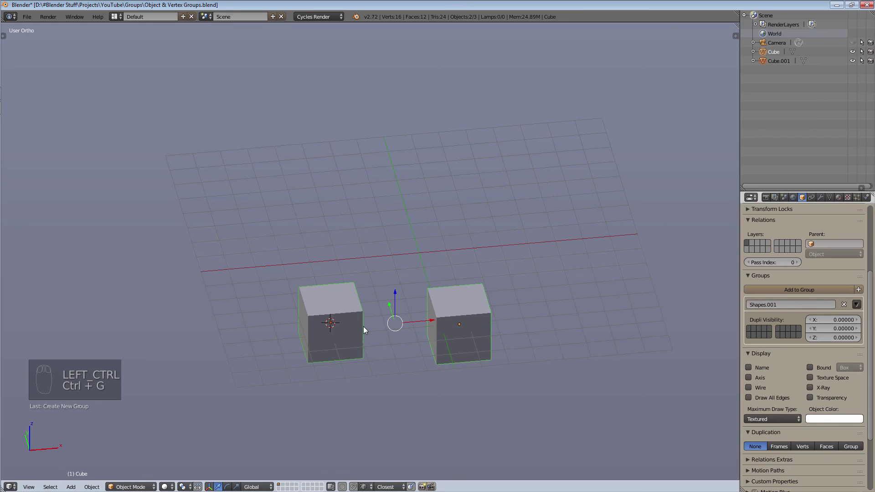
key(m)
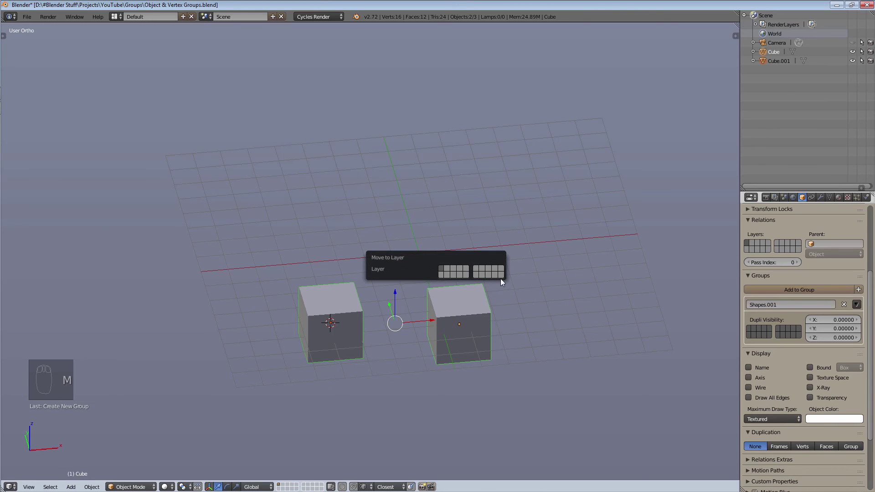
click(502, 275)
Undo the layer move, the grouping and the second cube, back to a single cube.
key(ctrl+z)
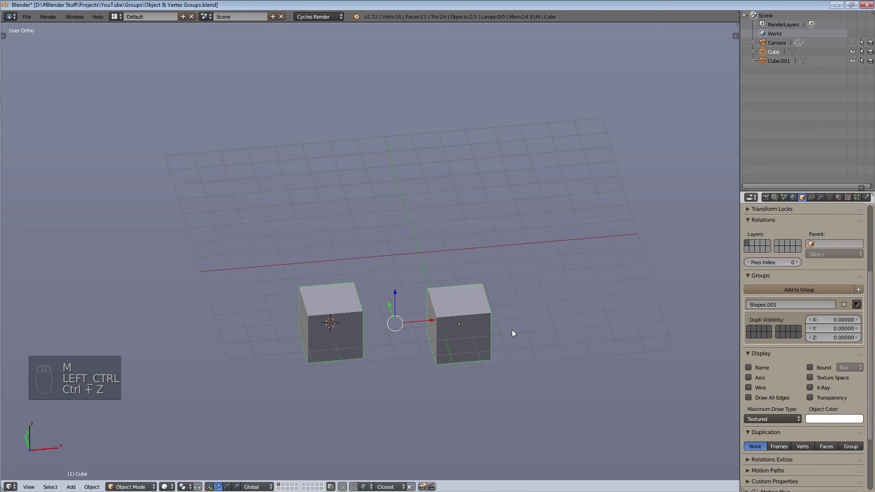
key(ctrl+z)
key(ctrl+z)
key(ctrl+z)
key(ctrl+z)
key(ctrl+z)
key(ctrl+z)
key(ctrl+z)
key(ctrl+z)
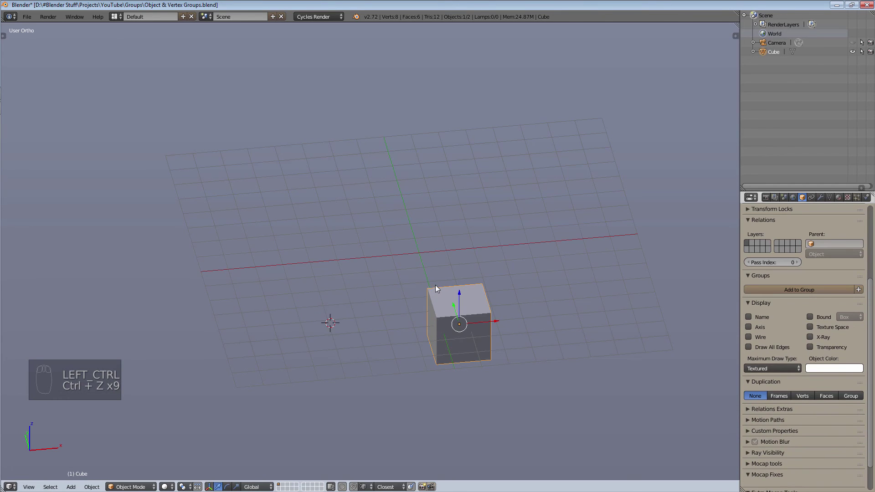
Move the cube closer to the middle of the grid and switch it to Edit Mode.
key(g)
click(425, 237)
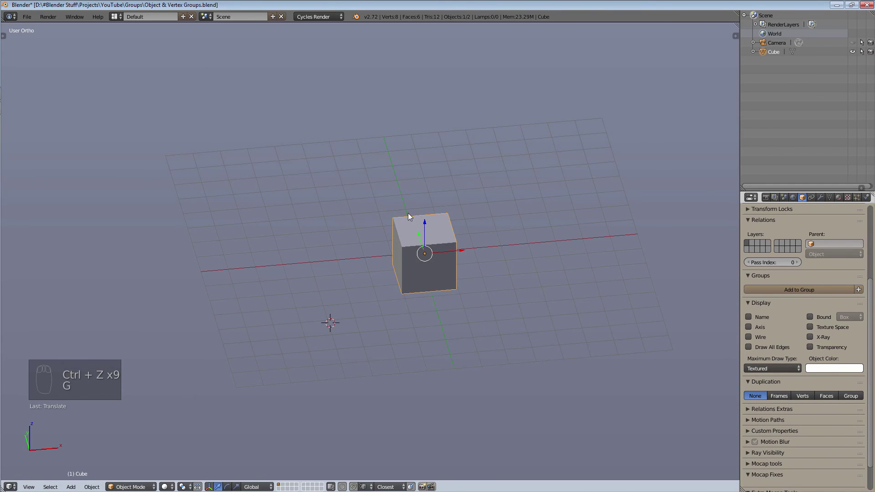
scroll(502, 360, up, 4)
click(140, 487)
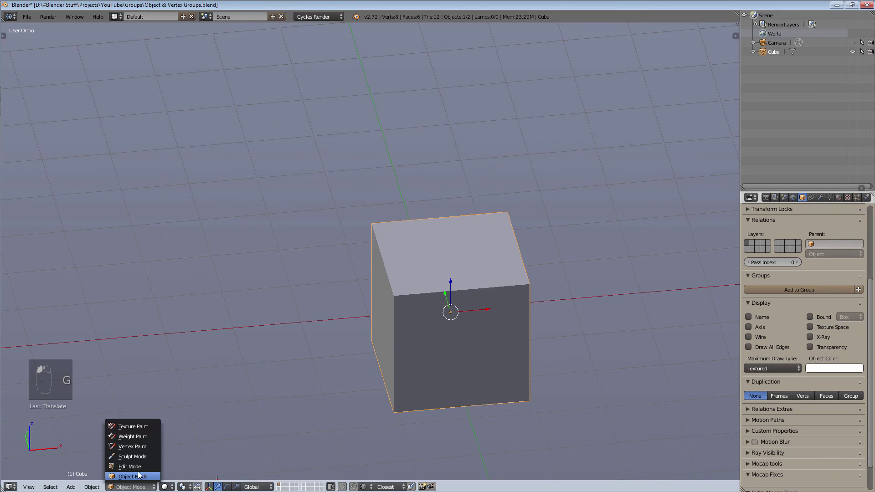
click(130, 466)
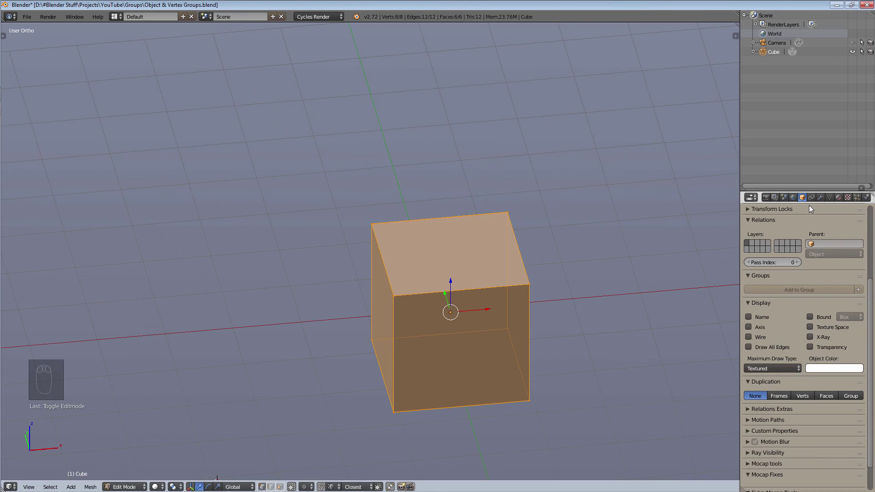
Create a vertex group named "Top vertu'" and assign the cube's four top vertices to it.
right_click(389, 299)
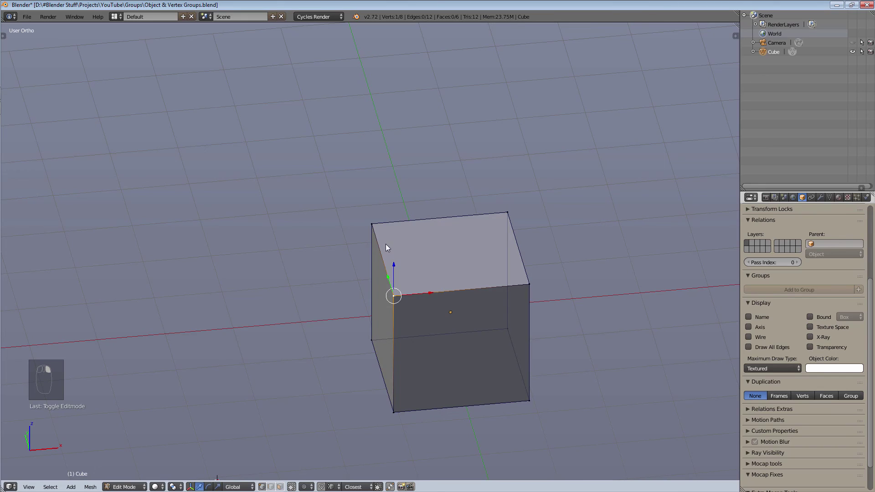
shift+right_click(373, 227)
shift+right_click(510, 215)
shift+right_click(529, 286)
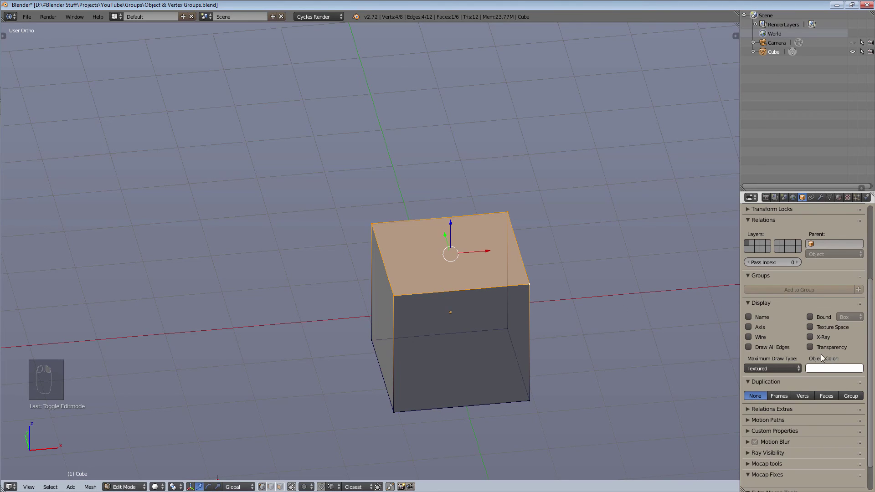
scroll(801, 421, up, 5)
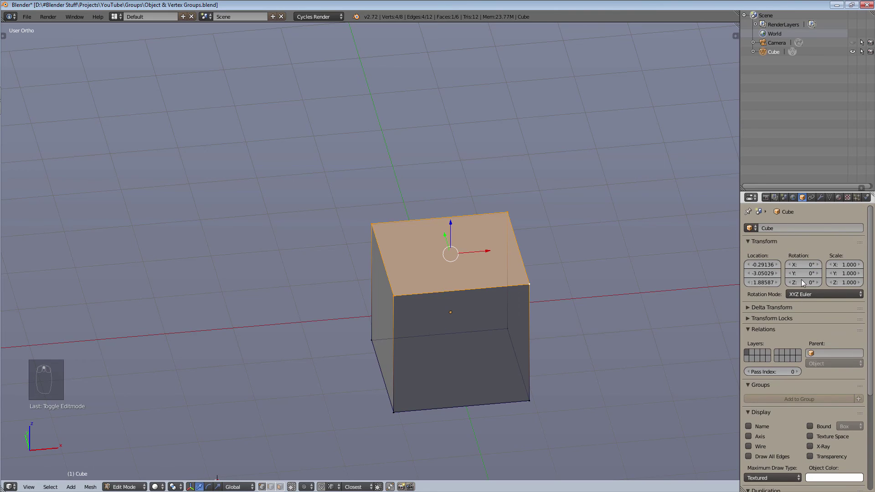
click(830, 197)
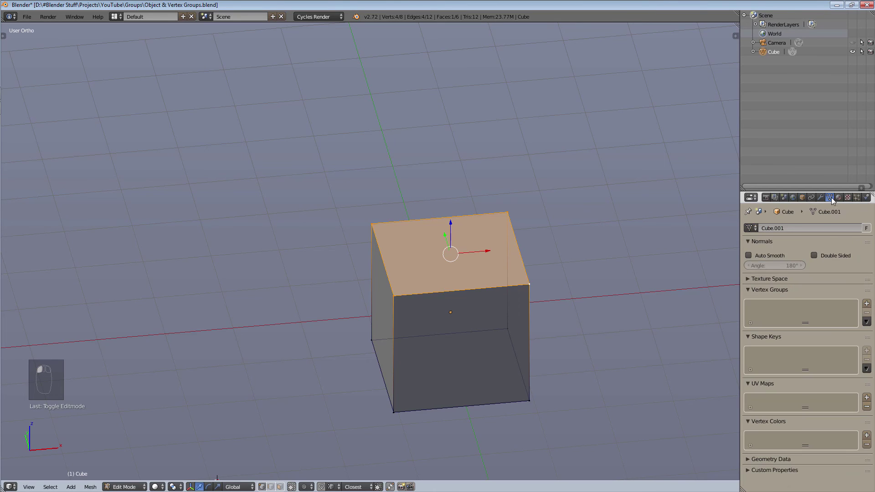
click(866, 305)
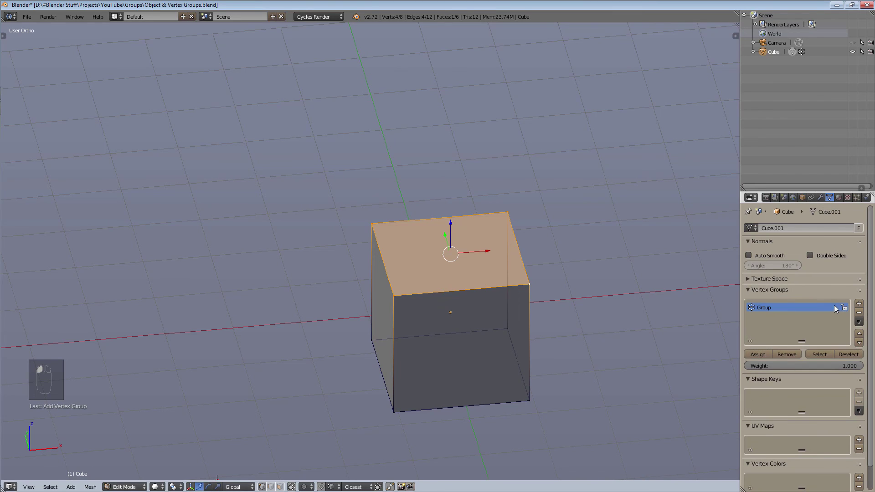
double_click(784, 306)
text(Top vertu')
click(765, 353)
Select the cube's four bottom vertices, add a vertex group named "Bottom" for them and clear the selection.
key(a)
right_click(375, 341)
shift+right_click(392, 413)
shift+right_click(524, 401)
shift+right_click(505, 324)
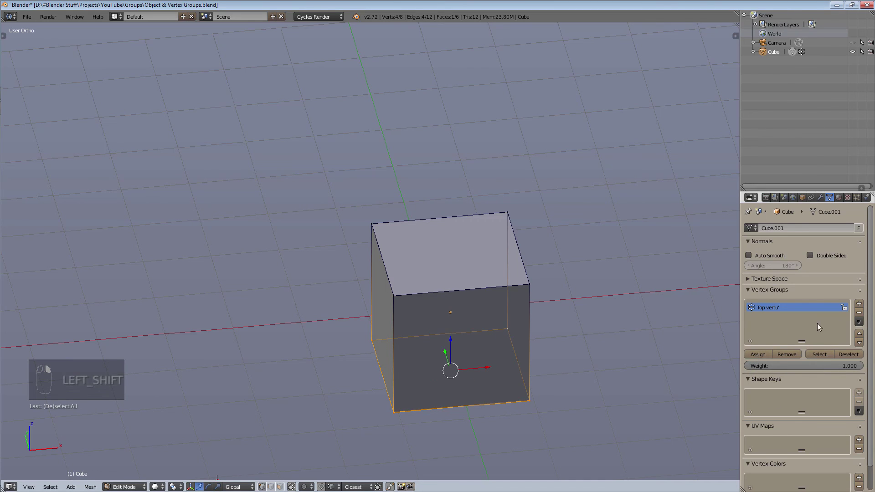
click(860, 303)
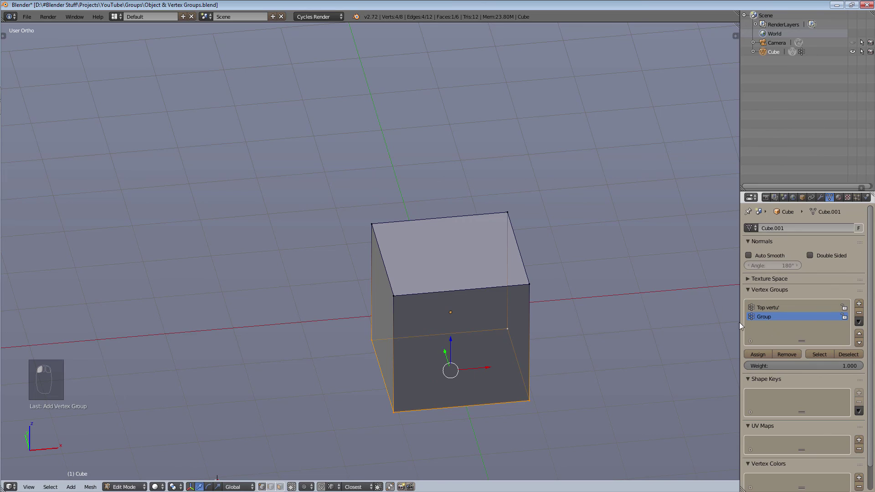
double_click(764, 317)
text(Bottoma)
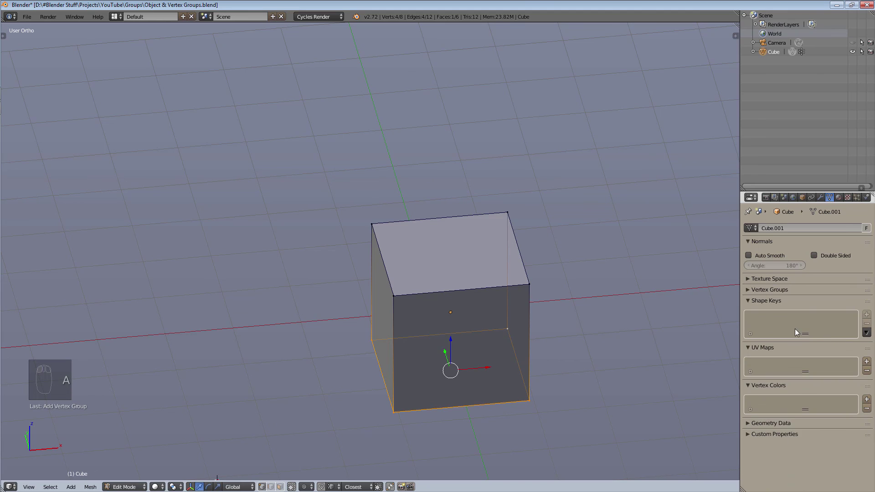
text(aa)
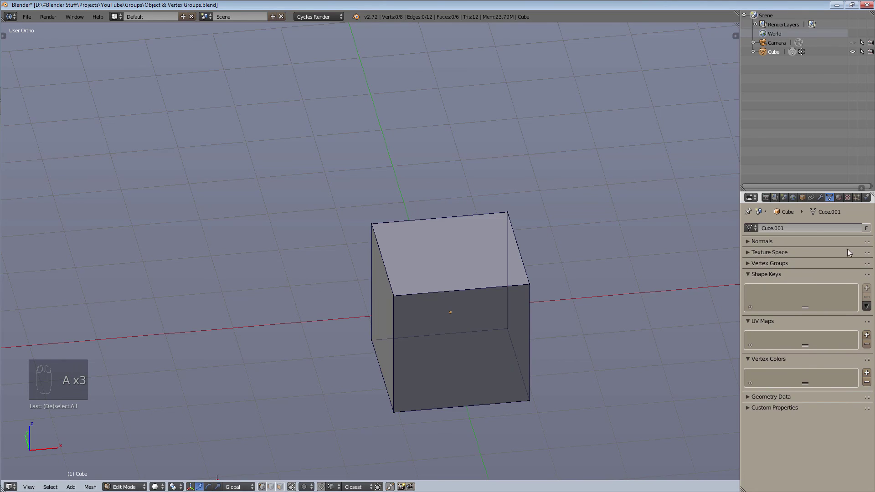
Test the Bottom and "Top vertu'" vertex groups by selecting and deselecting each group's vertices.
click(748, 264)
click(831, 329)
click(855, 328)
click(828, 327)
click(857, 328)
click(796, 282)
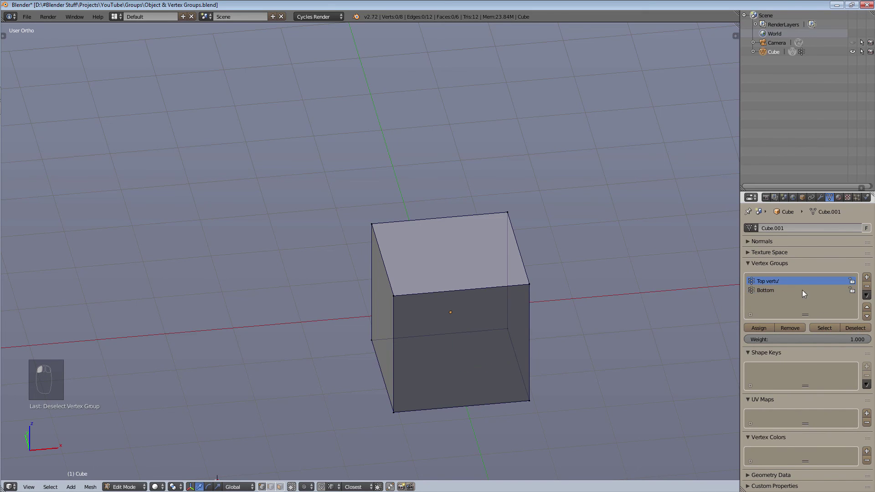
click(826, 327)
click(852, 324)
click(825, 324)
click(849, 323)
Try a Decimate modifier on the cube and go through its vertex group setting.
click(820, 198)
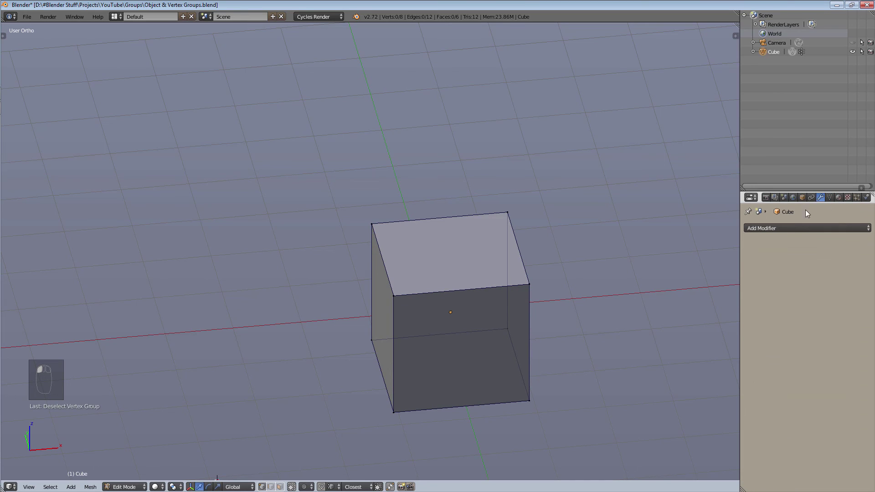
click(794, 227)
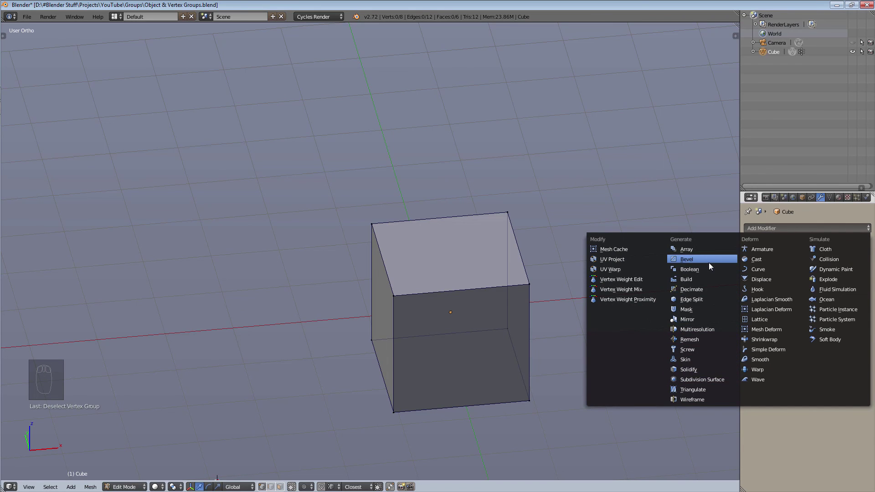
click(713, 290)
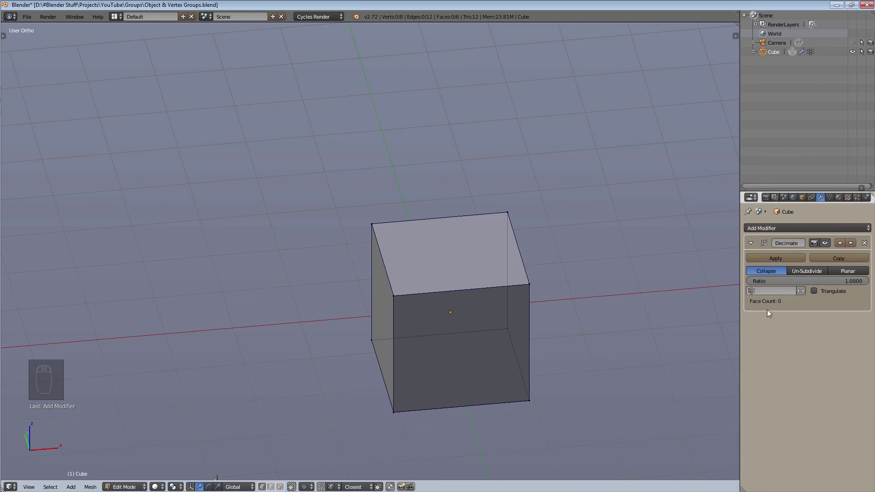
click(752, 292)
click(756, 302)
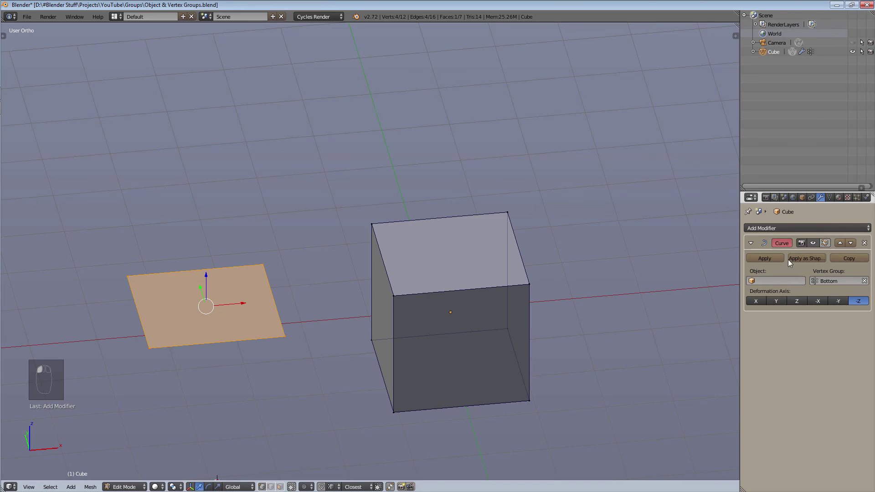
Clear the mesh selection and pick out the cube's top corner vertices one at a time.
key(a)
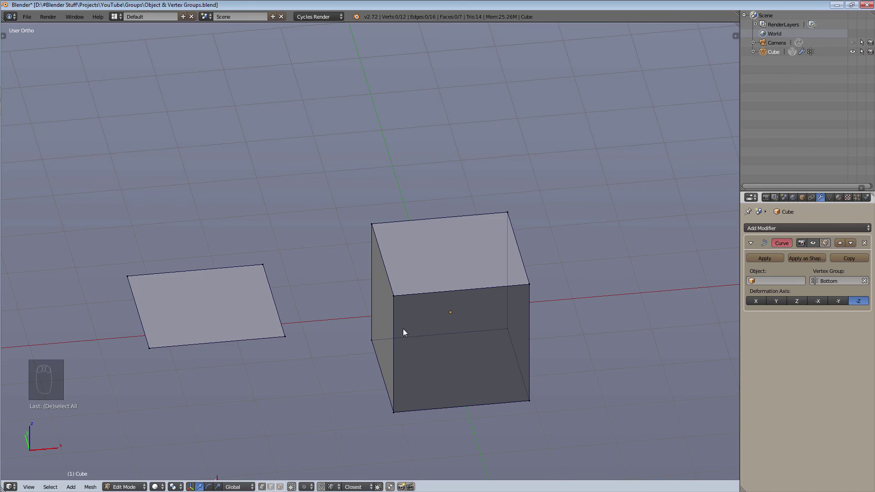
right_click(394, 295)
right_click(371, 225)
right_click(511, 220)
right_click(519, 286)
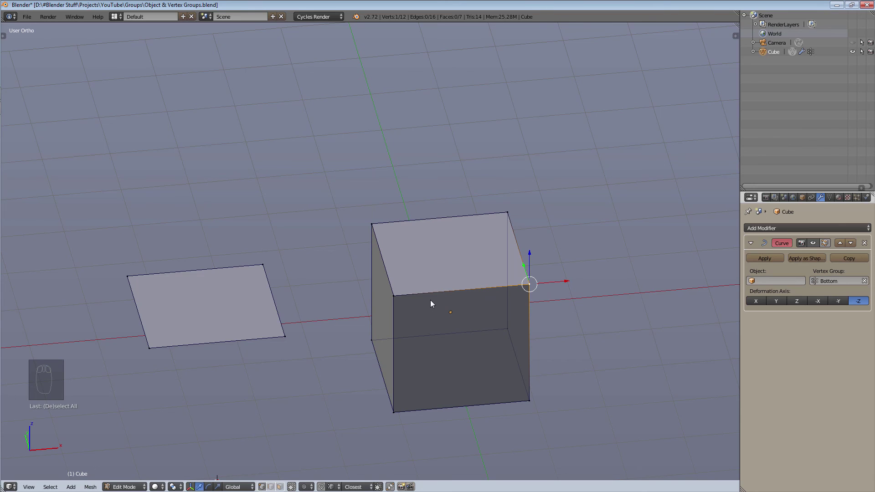
right_click(403, 295)
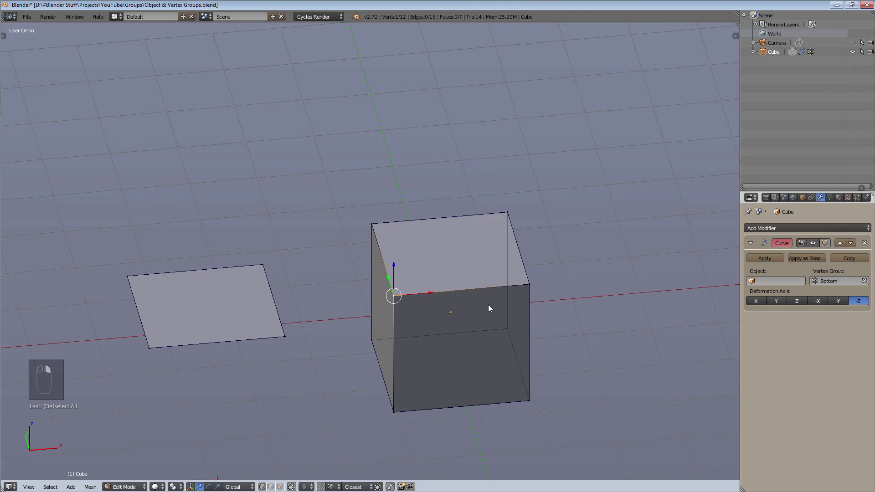